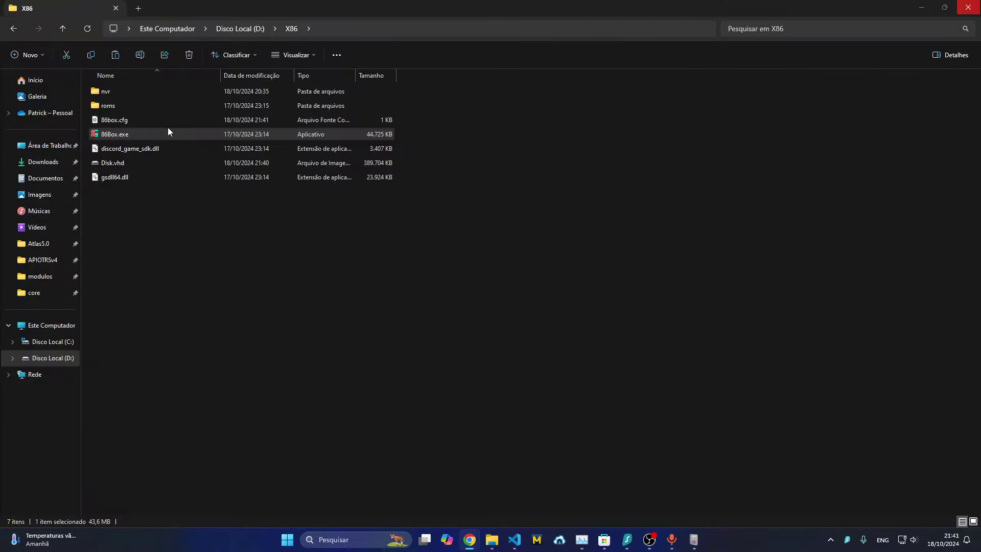
Step: Launch 86Box.exe, set the CPU frequency to 450, save the settings with a hard reset, and maximize the emulator window
double_click(161, 132)
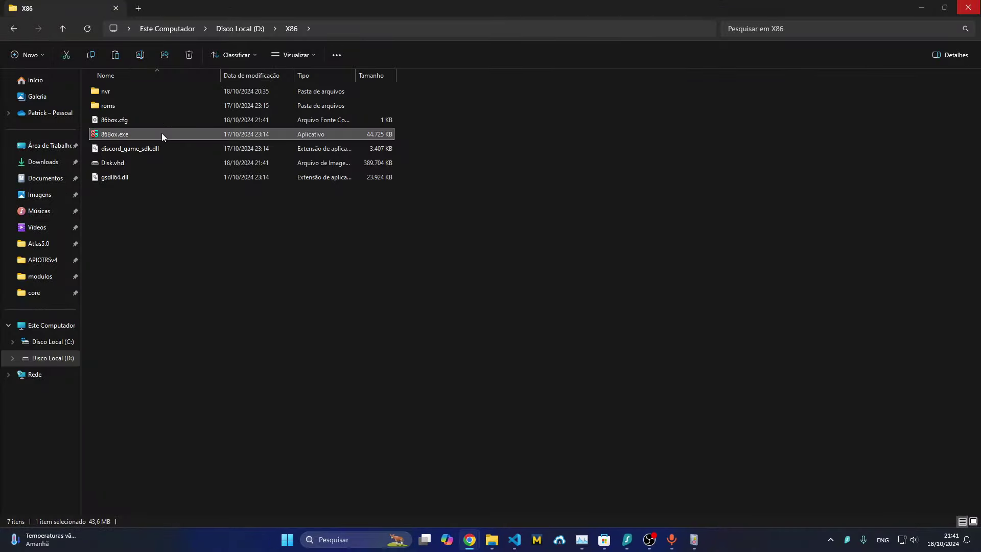
click(389, 159)
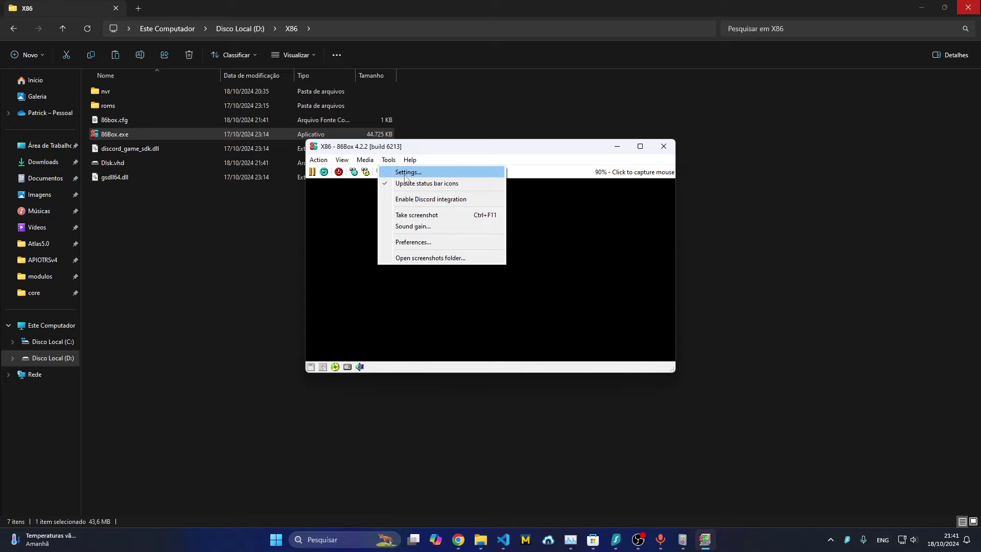
click(396, 175)
click(621, 160)
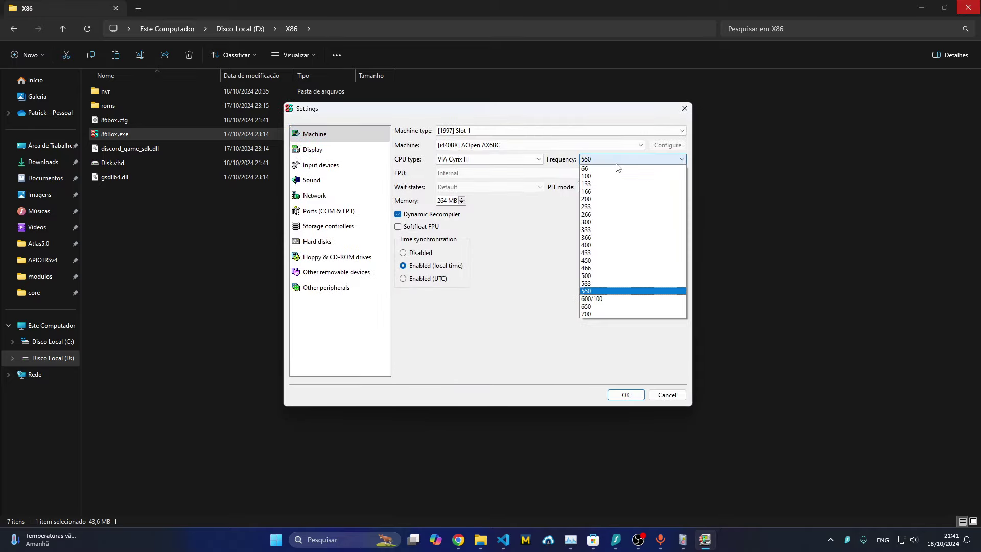
click(604, 261)
click(626, 394)
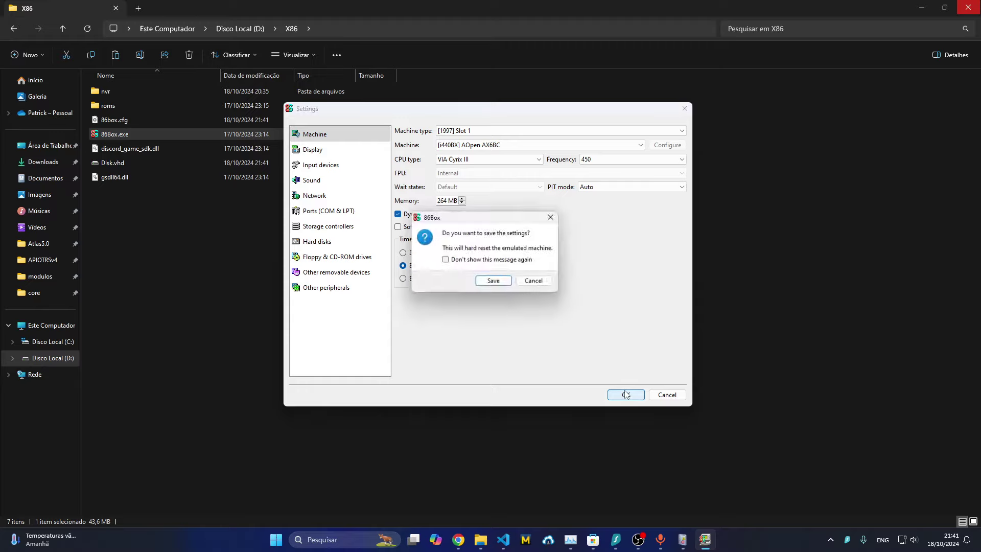
click(502, 282)
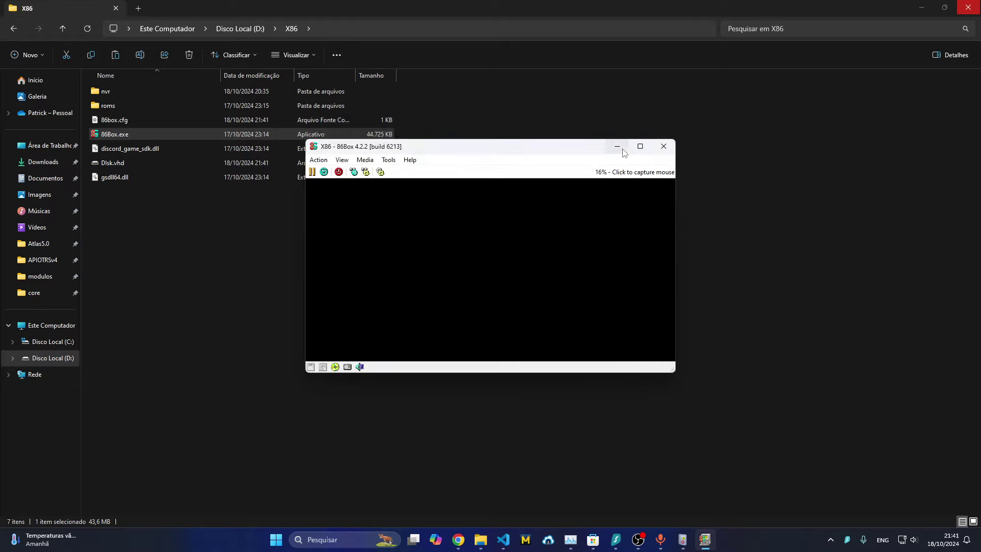
click(640, 147)
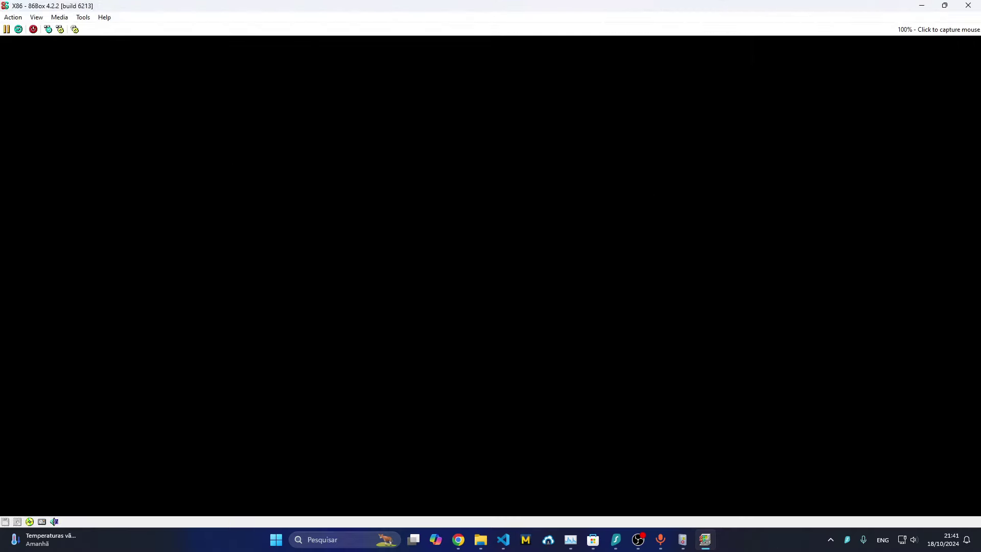
Step: Switch to Event Viewer, examine the latest entry in the Windows Application log, and return to the emulator
click(694, 542)
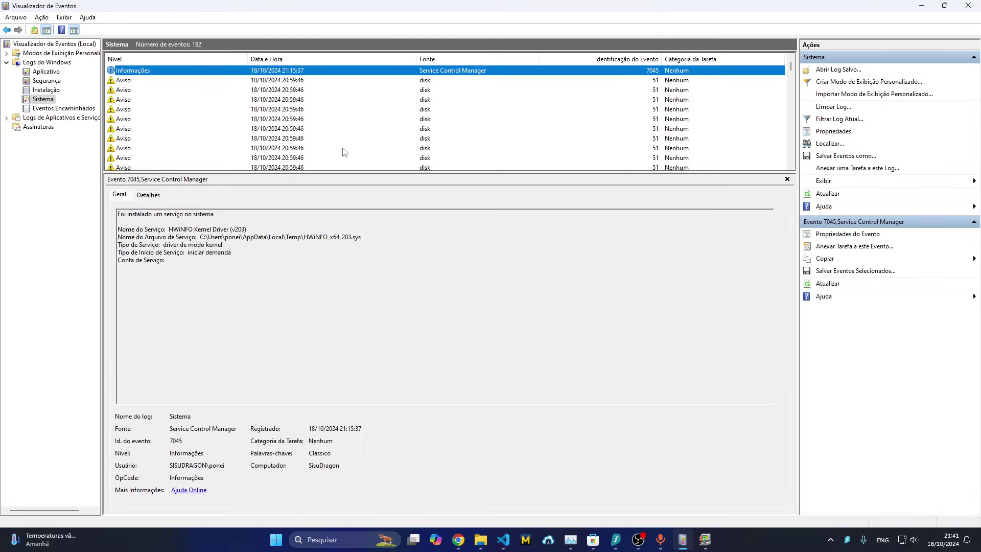
click(46, 71)
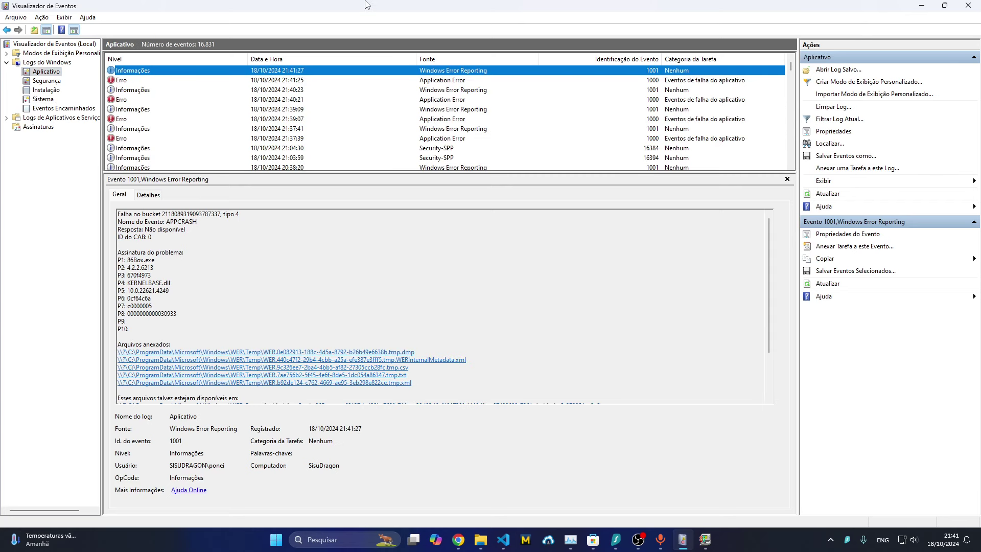
click(922, 5)
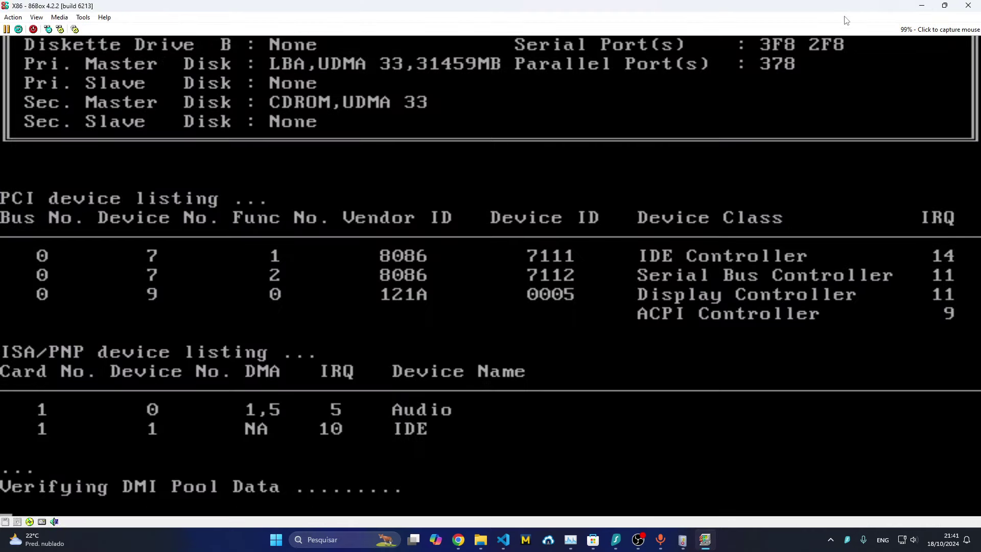
Step: Boot Windows 98 from the hard disk and start 3DMark 99 Max from its installed programs
key(Return)
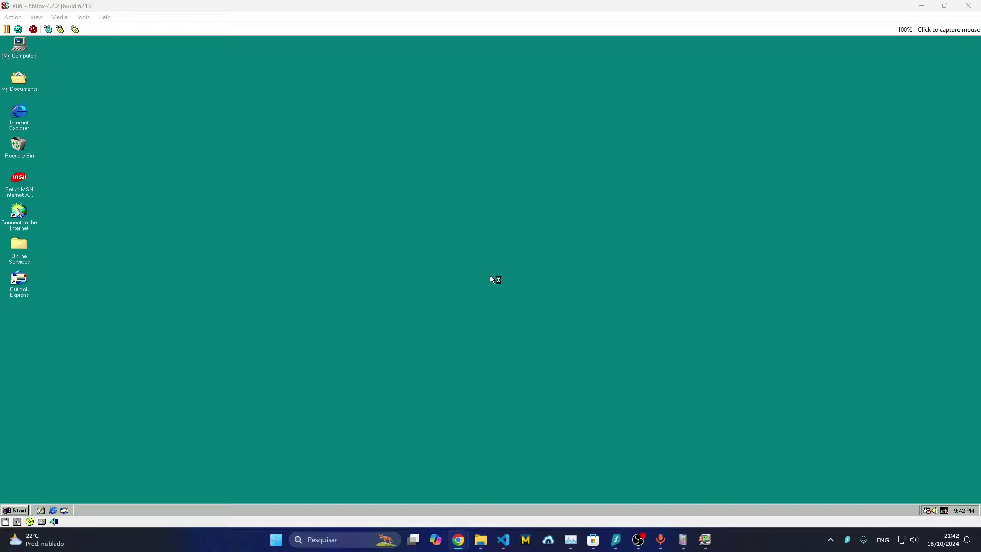
click(340, 234)
click(161, 496)
click(4, 510)
mouse_move(83, 381)
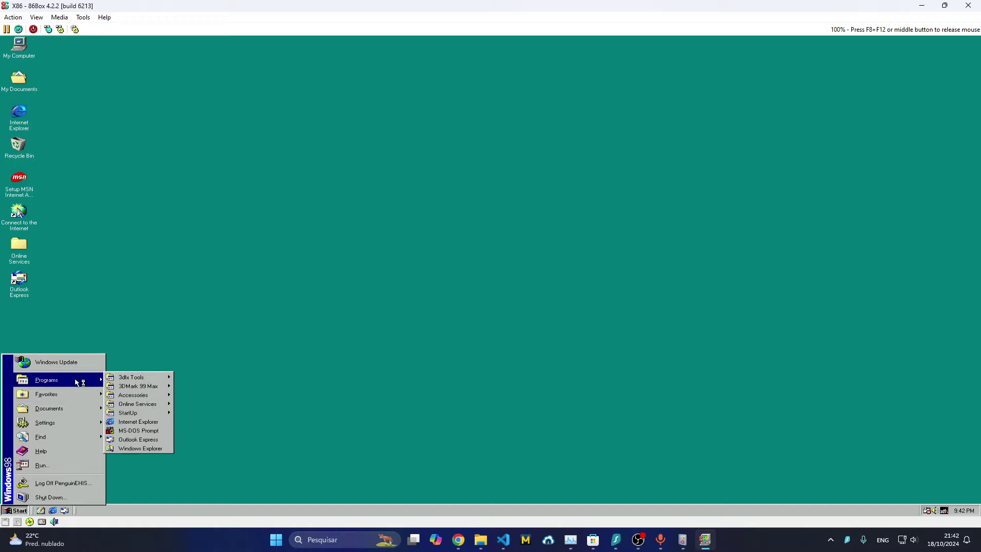
mouse_move(151, 381)
click(216, 391)
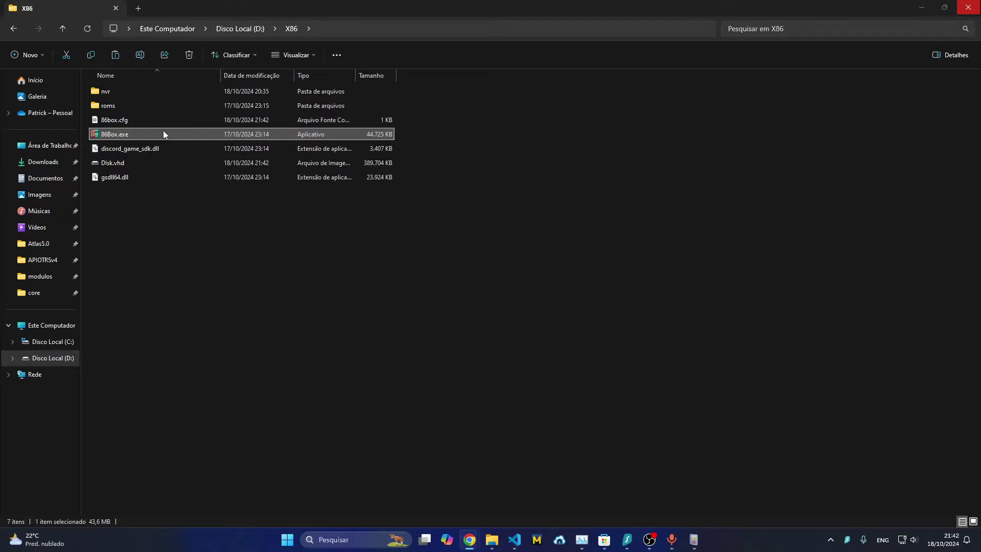
Step: Relaunch 86Box.exe in a maximized window and review its machine settings, discarding the dialog
double_click(164, 132)
click(640, 149)
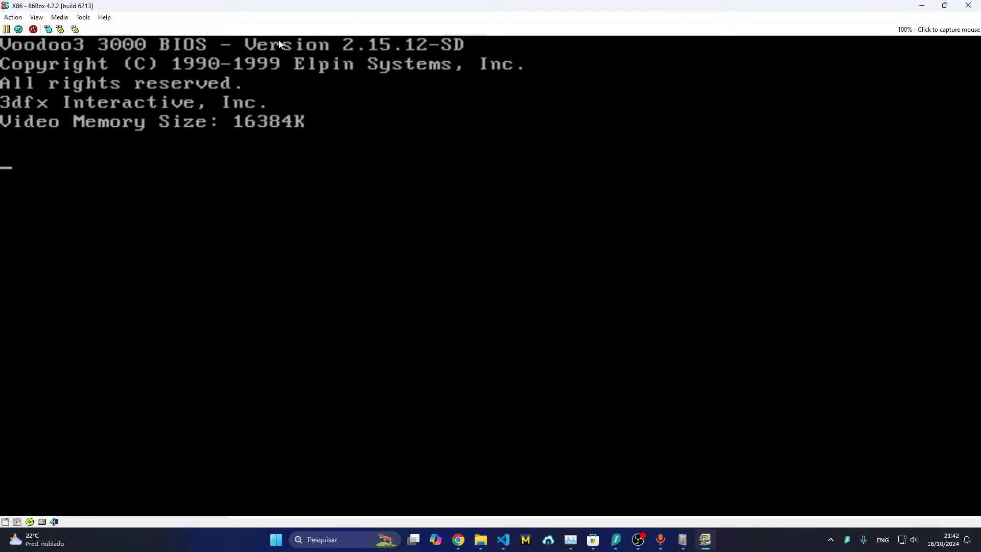
click(83, 17)
click(94, 29)
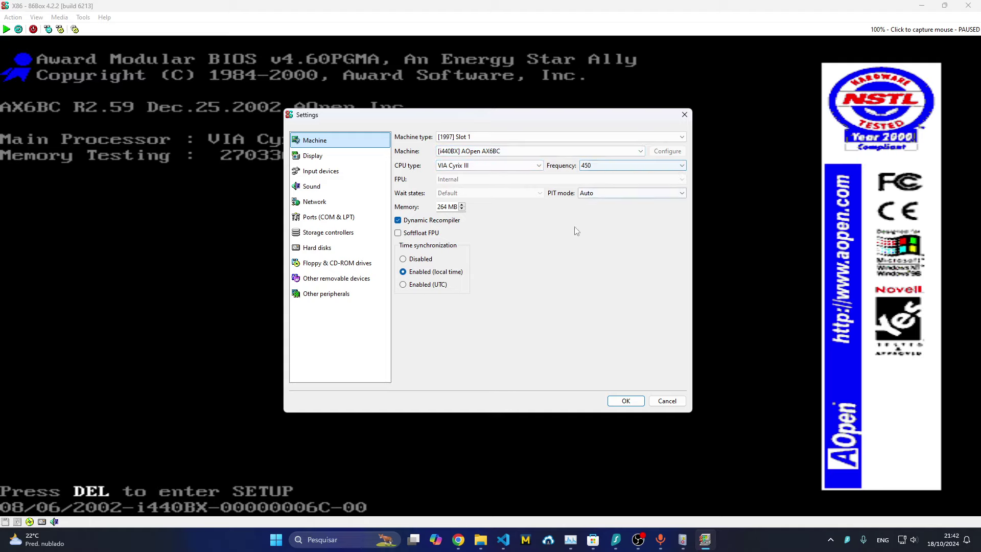
click(660, 400)
Step: Switch to Event Viewer and examine the Application Error entry logged at 21:41:25 for the emulator
click(693, 551)
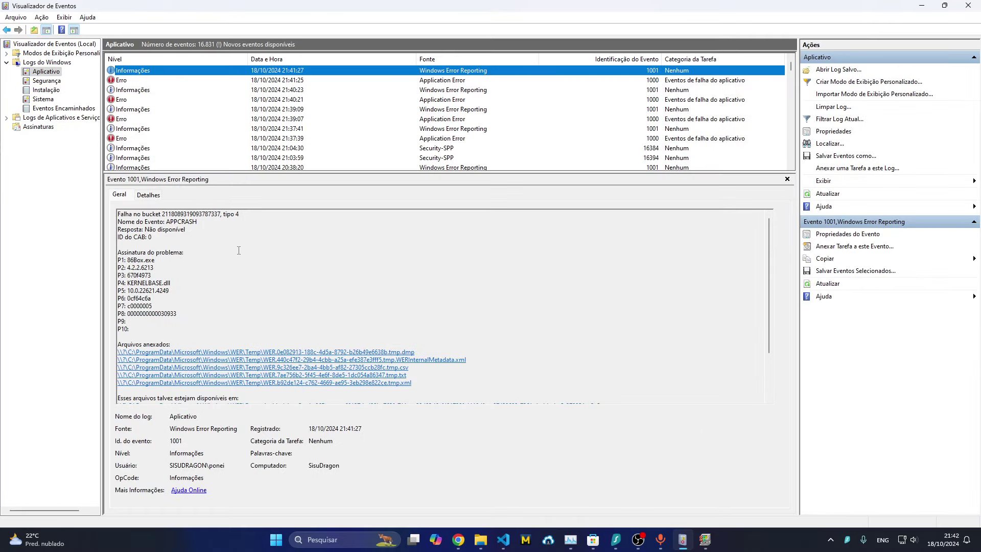
click(159, 90)
click(158, 81)
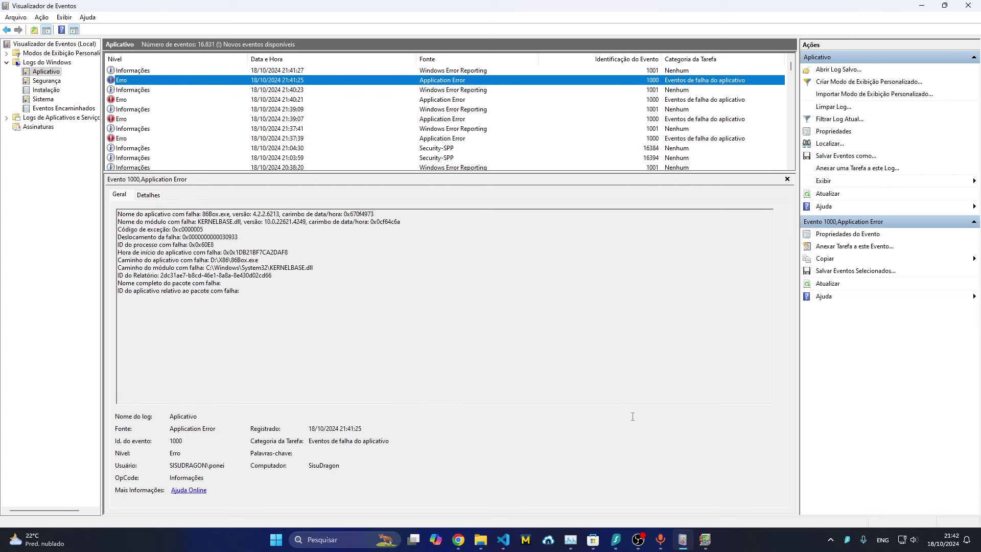
click(638, 539)
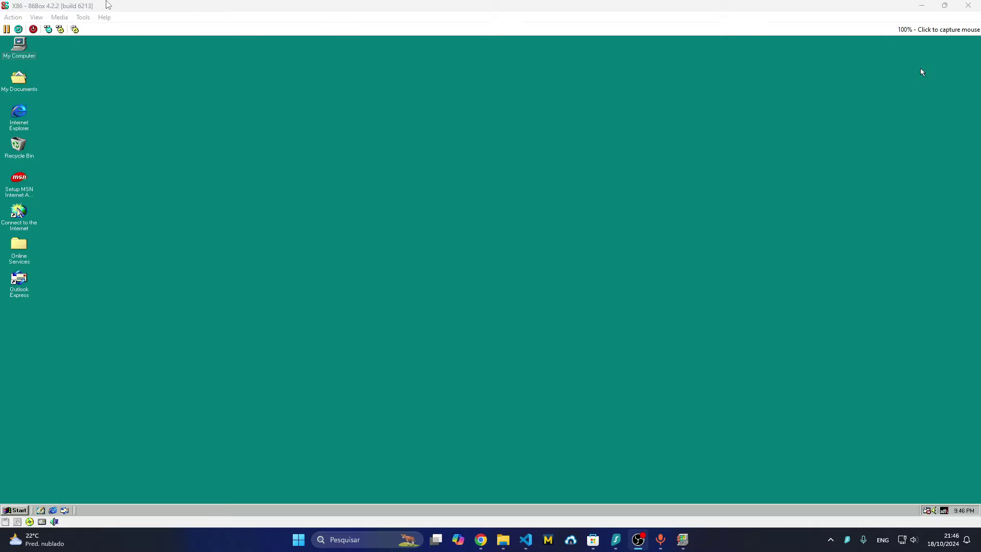
Step: Set the emulated machine's CPU frequency to 700 and save the settings with a hard reset
click(20, 16)
mouse_move(40, 23)
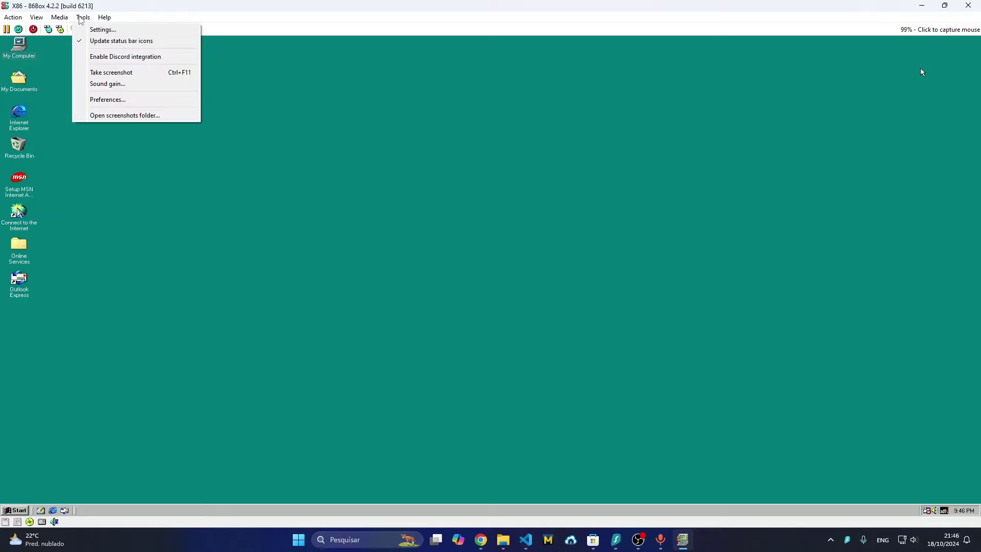
click(223, 65)
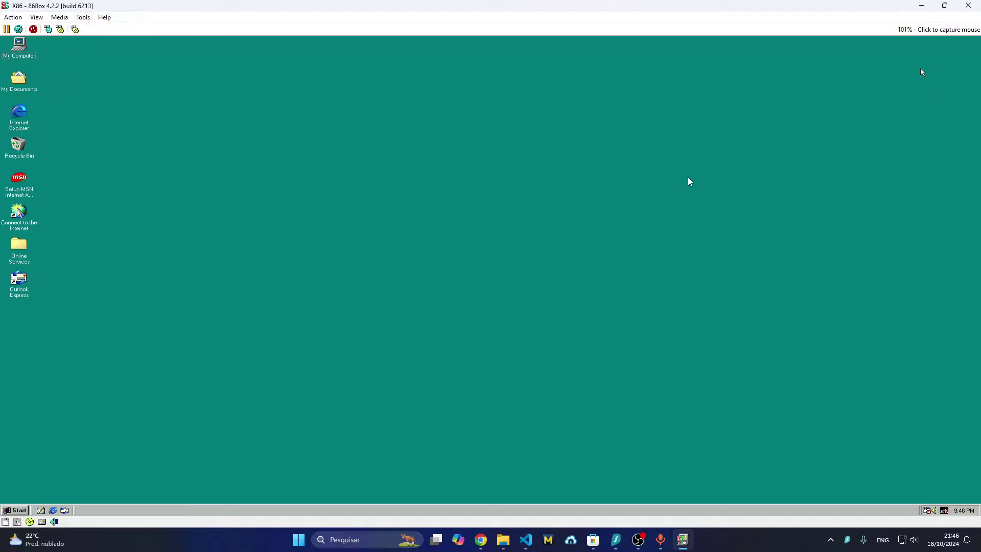
click(629, 165)
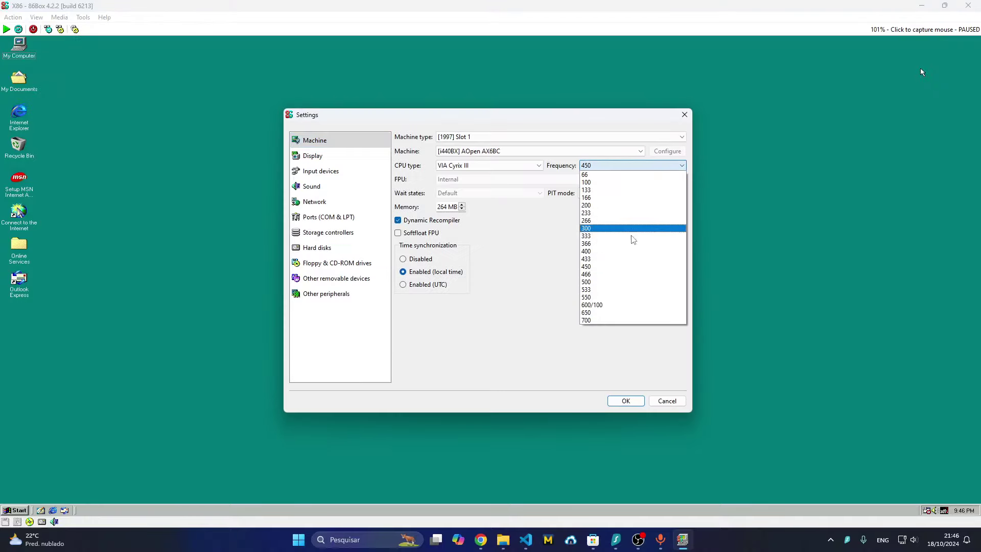
click(613, 320)
click(623, 401)
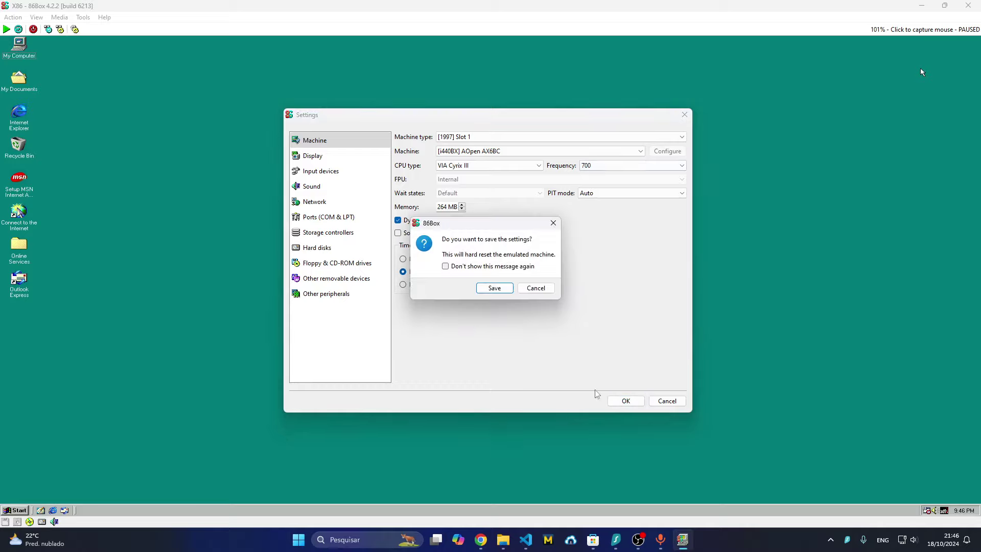
click(494, 288)
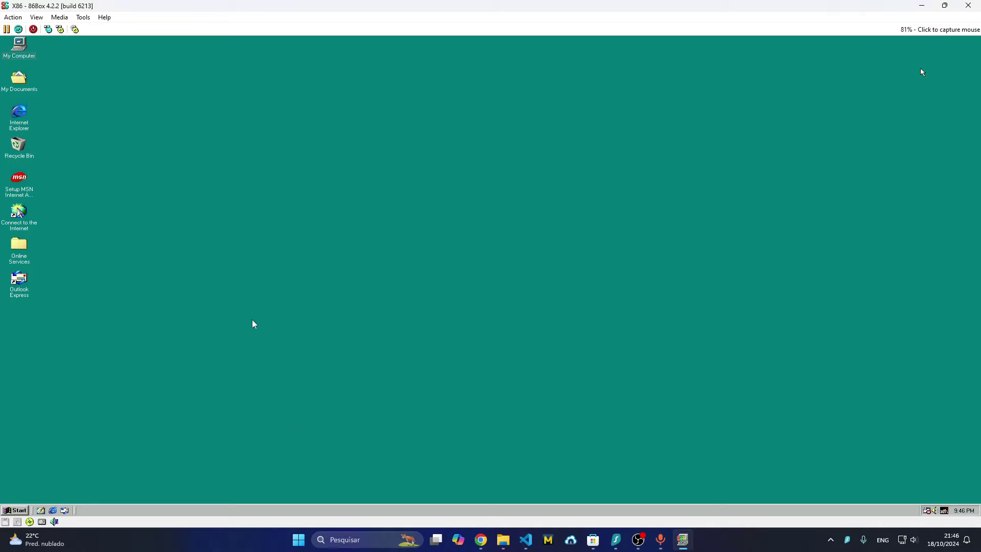
click(922, 72)
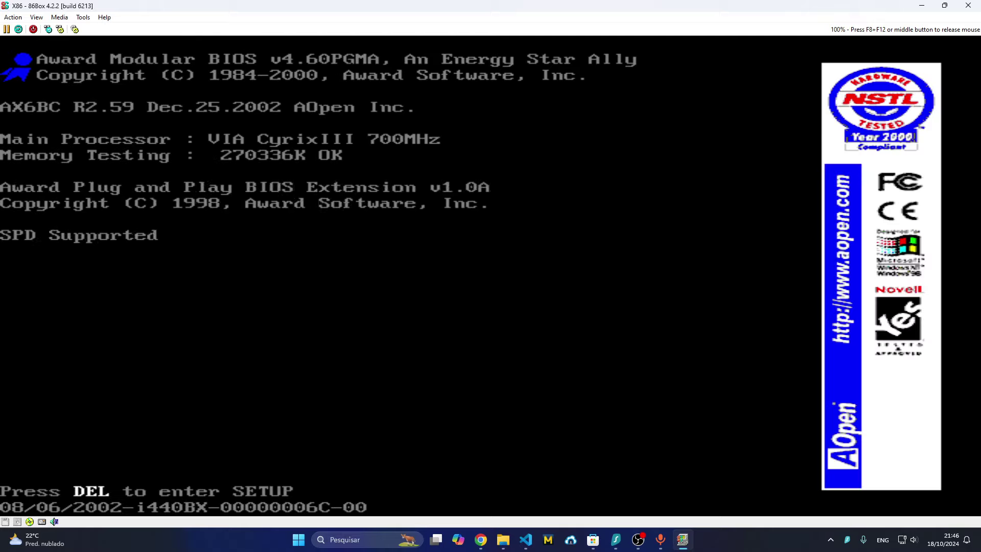
key(F8+F12)
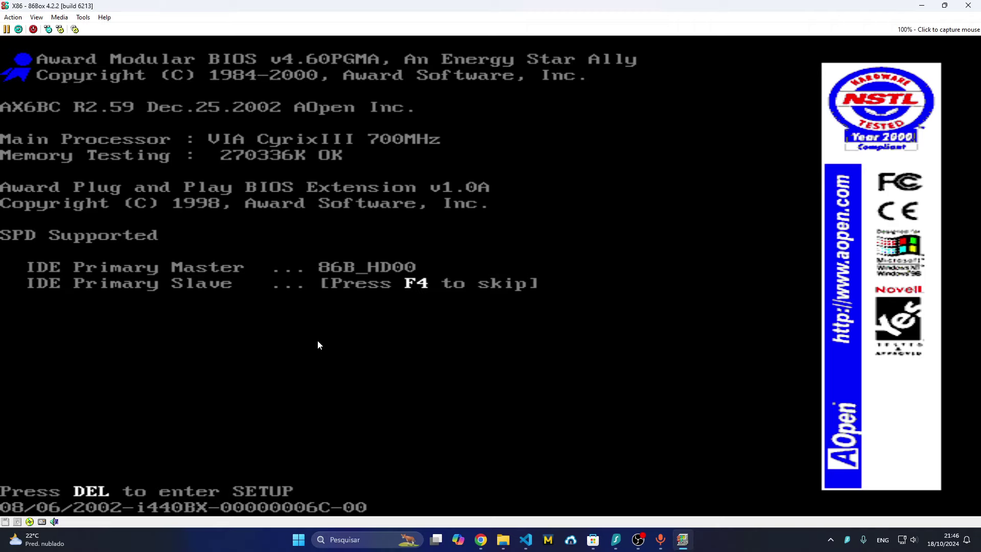
right_click(726, 535)
key(Escape)
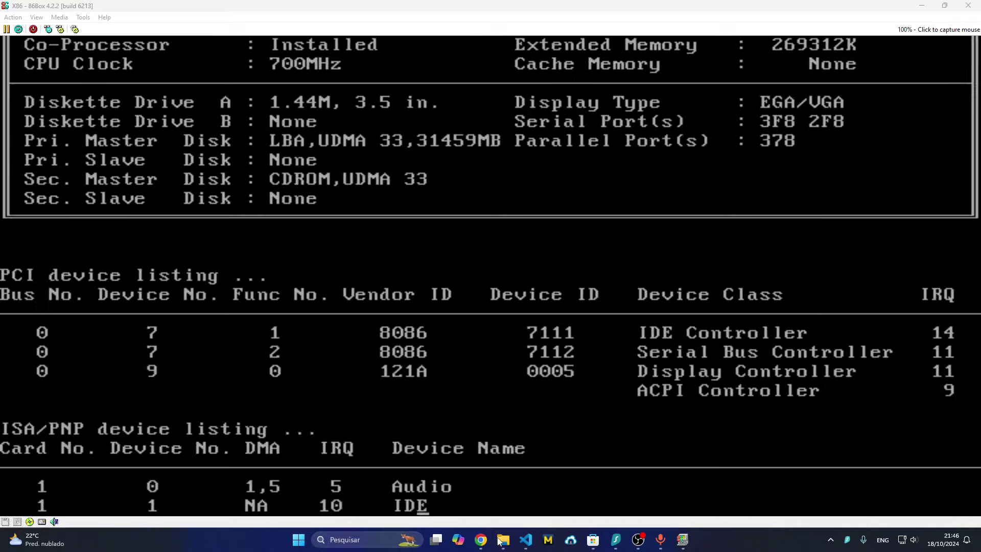
Step: View the desktop's X86 folder in File Explorer and return to the emulator window
mouse_move(504, 544)
click(402, 494)
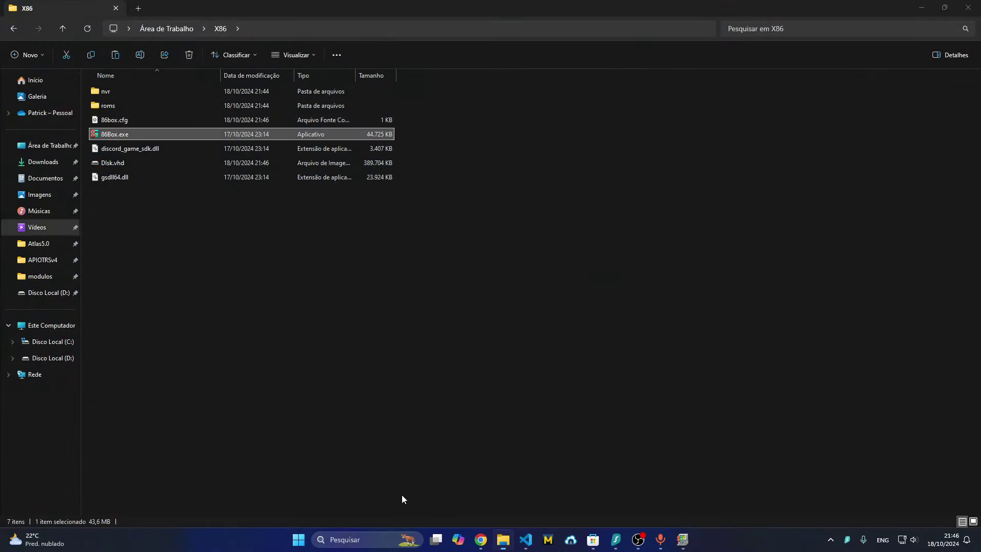
click(921, 7)
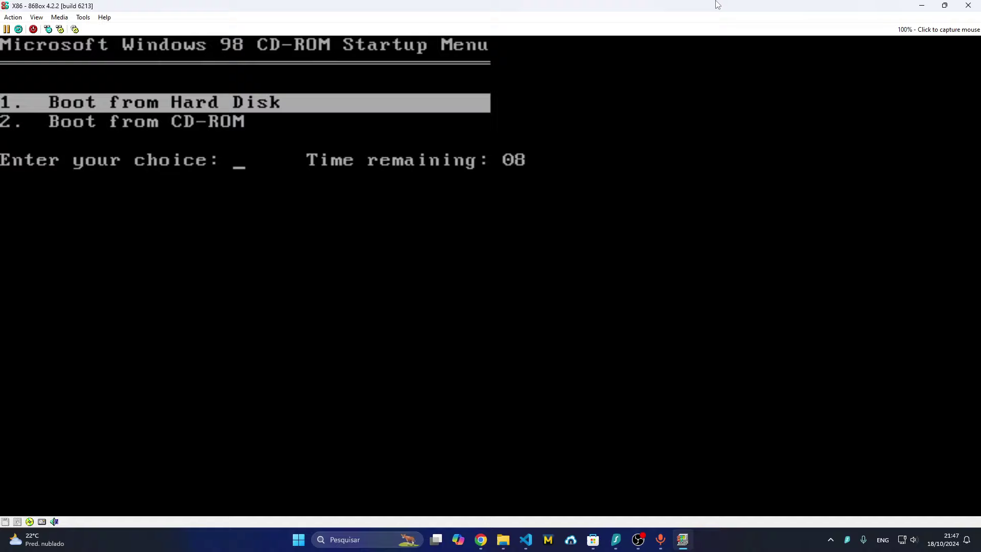
Step: Boot the reset machine from the hard disk into Windows 98 and start 3DMark 99 Max
key(Return)
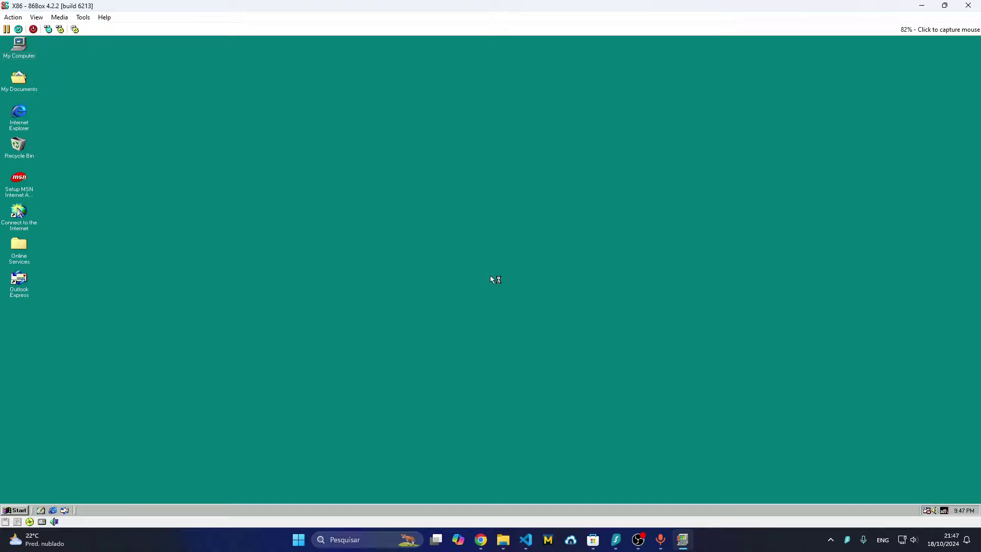
click(194, 460)
click(15, 510)
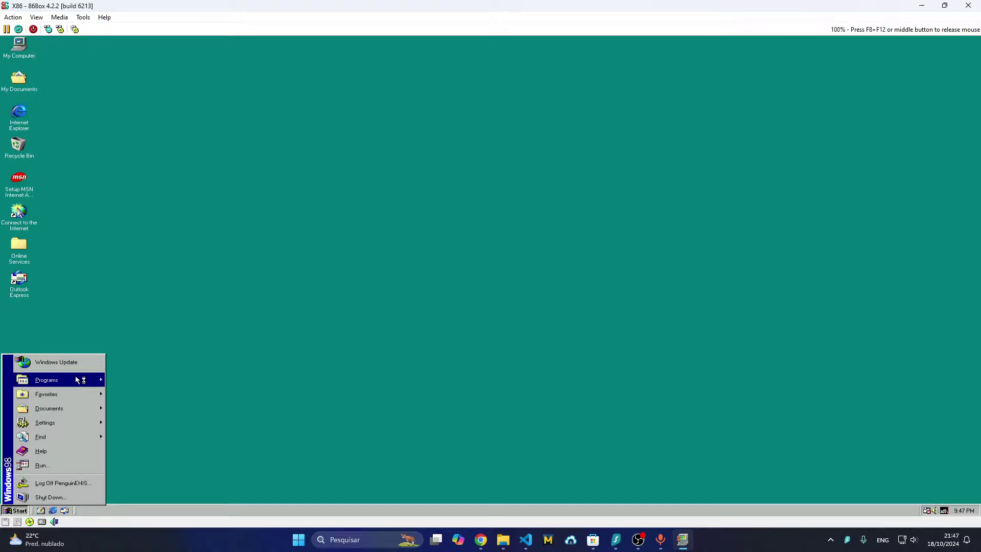
mouse_move(79, 382)
mouse_move(153, 386)
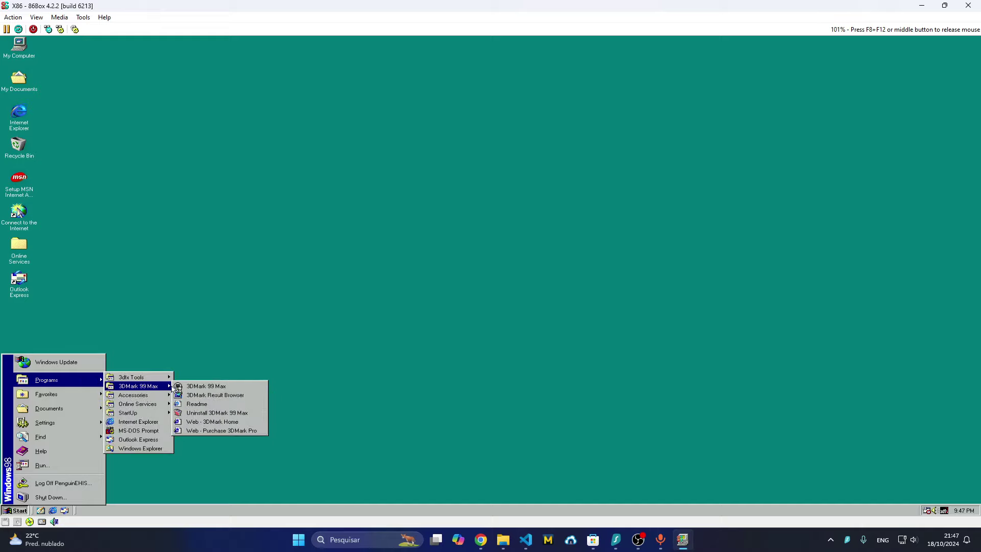
click(199, 389)
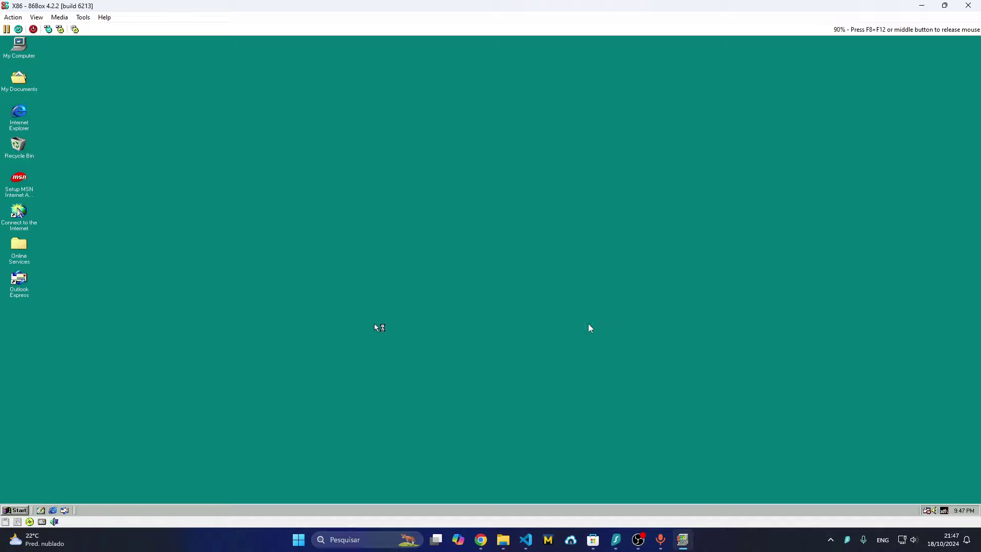
Step: Close the emulator and open the X86 folder on the desktop in File Explorer
key(F8+F12)
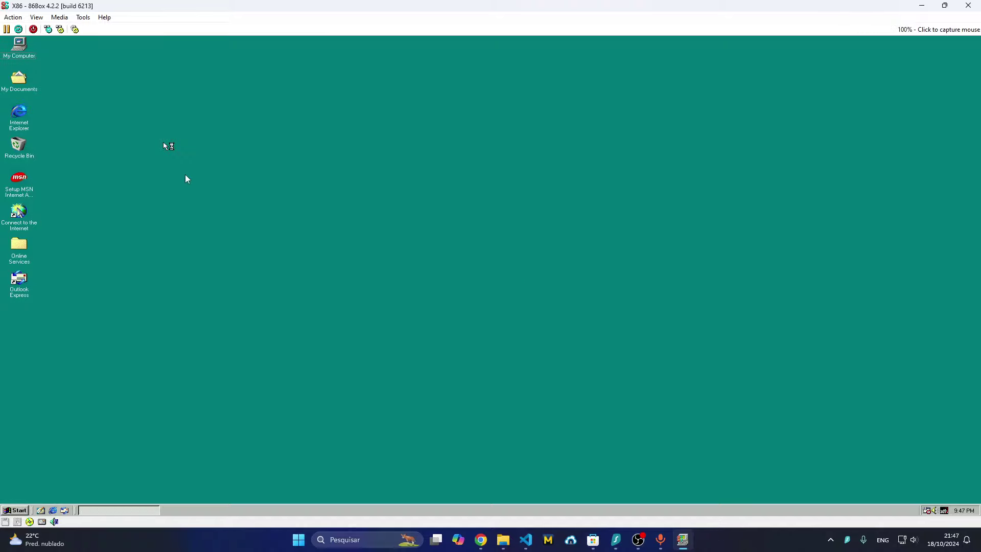
key(alt+F4)
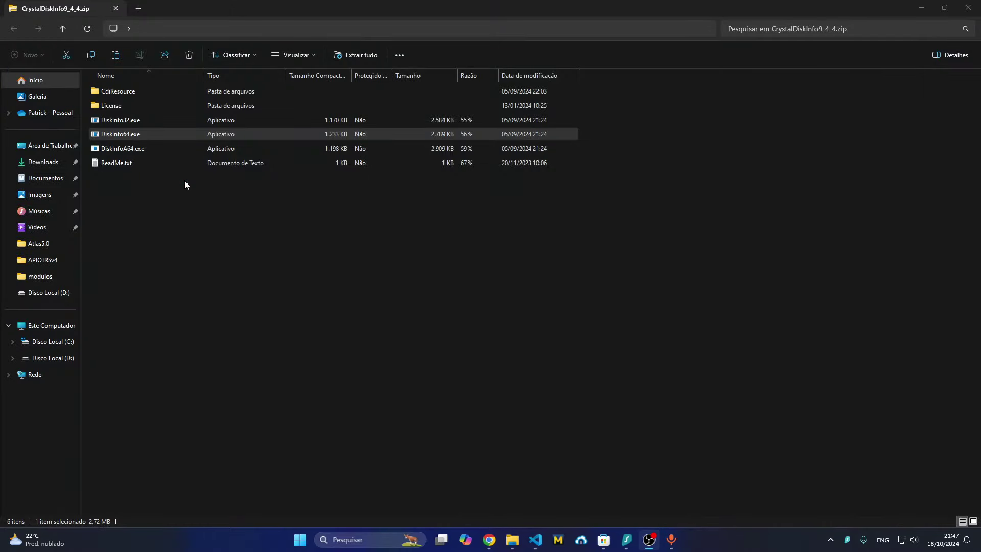
click(51, 145)
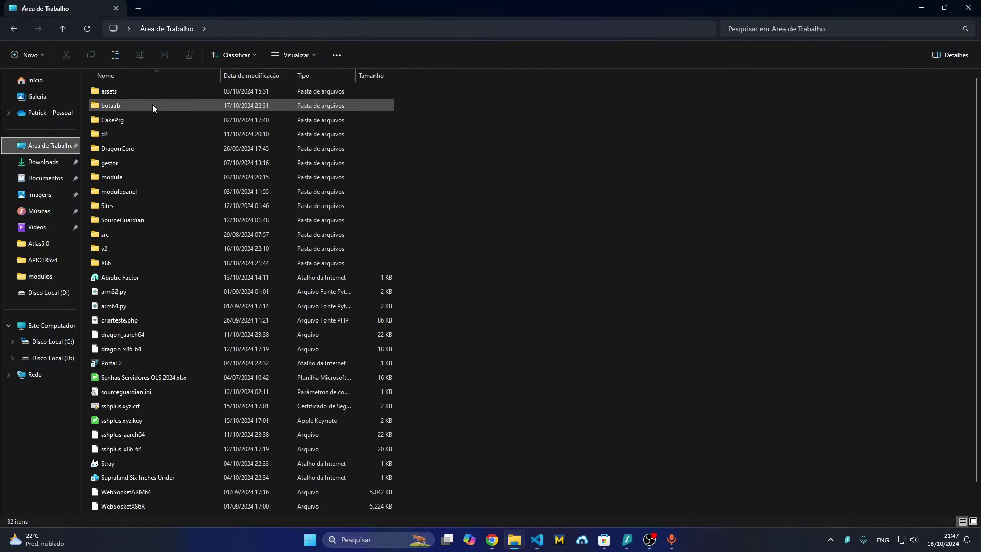
double_click(107, 262)
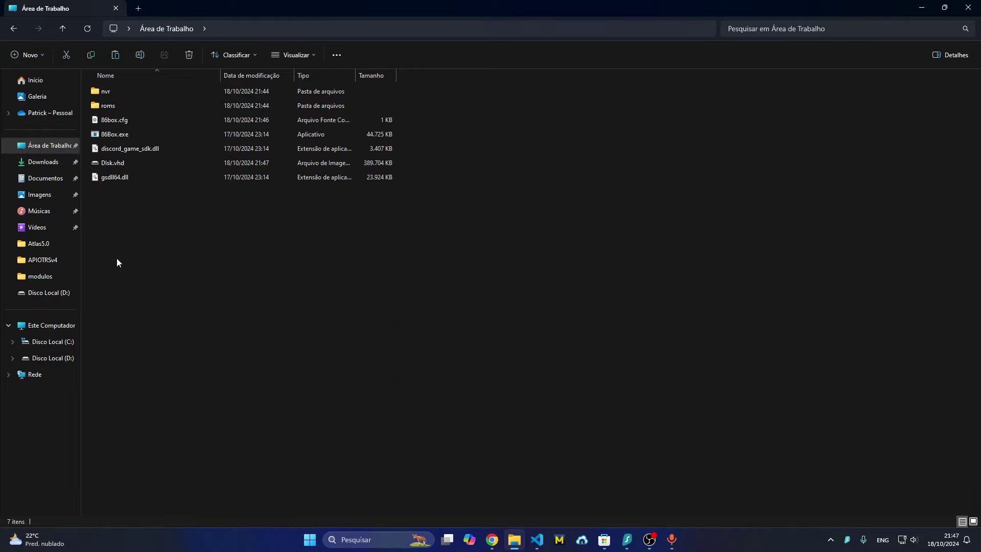
Step: Launch 86Box.exe from the X86 folder, open the machine settings and view the PIT mode options
double_click(140, 135)
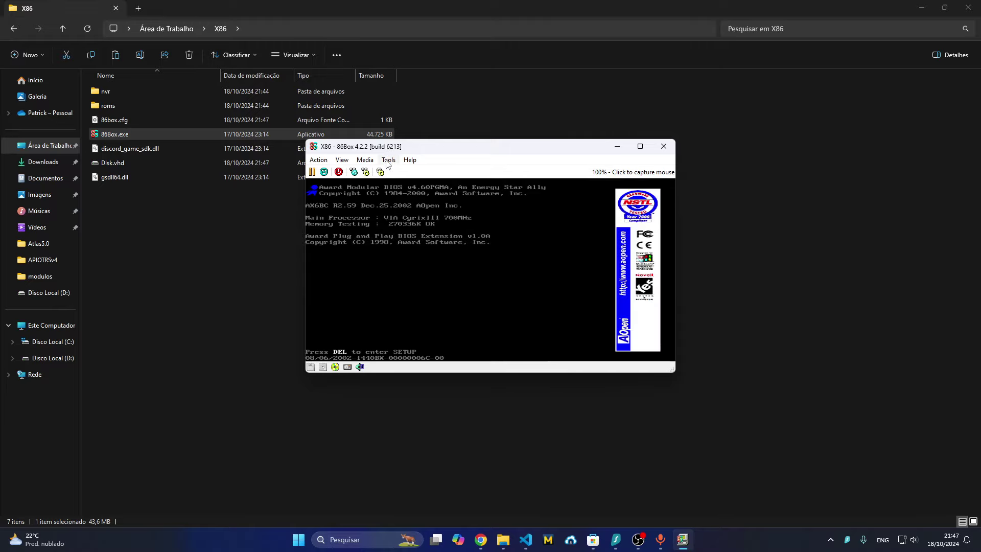
click(388, 160)
mouse_move(350, 161)
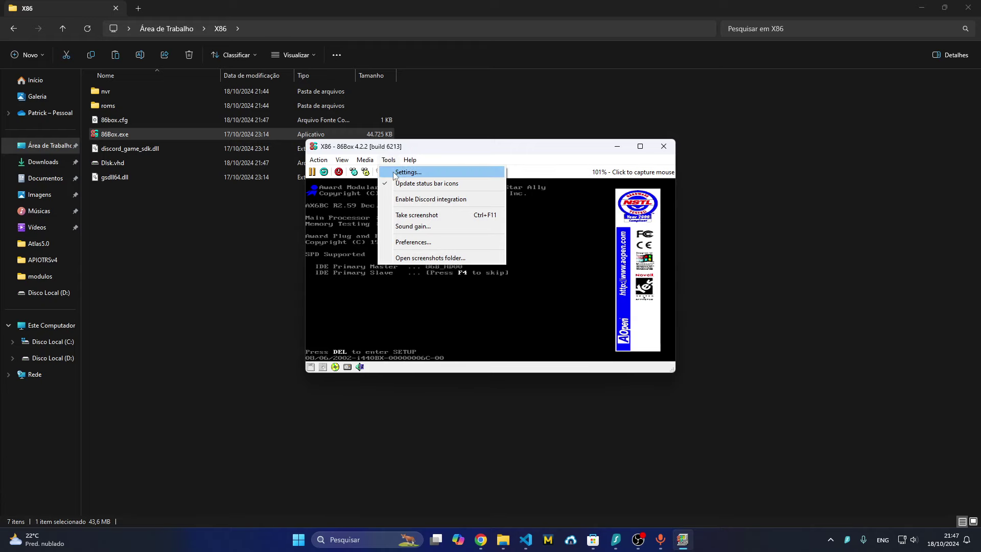
click(392, 172)
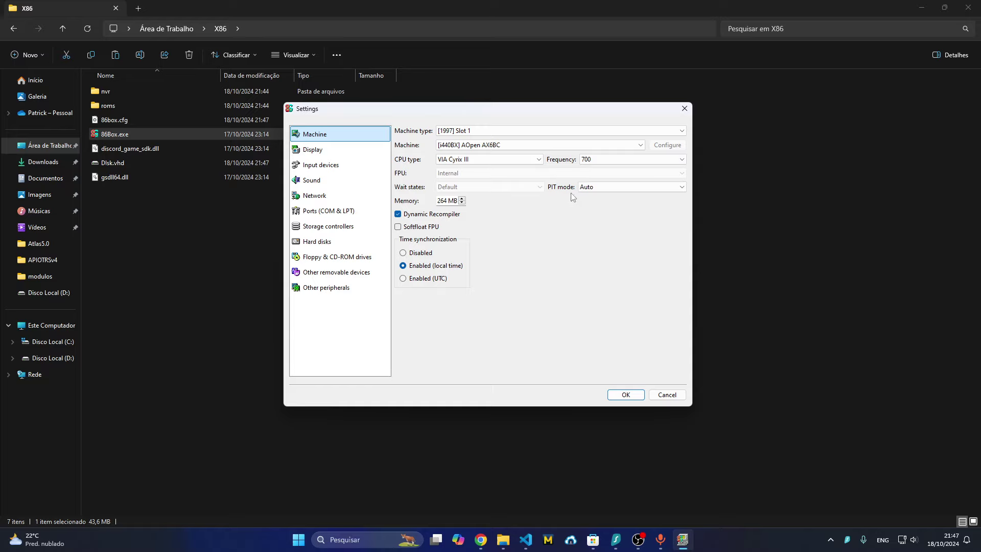
click(595, 189)
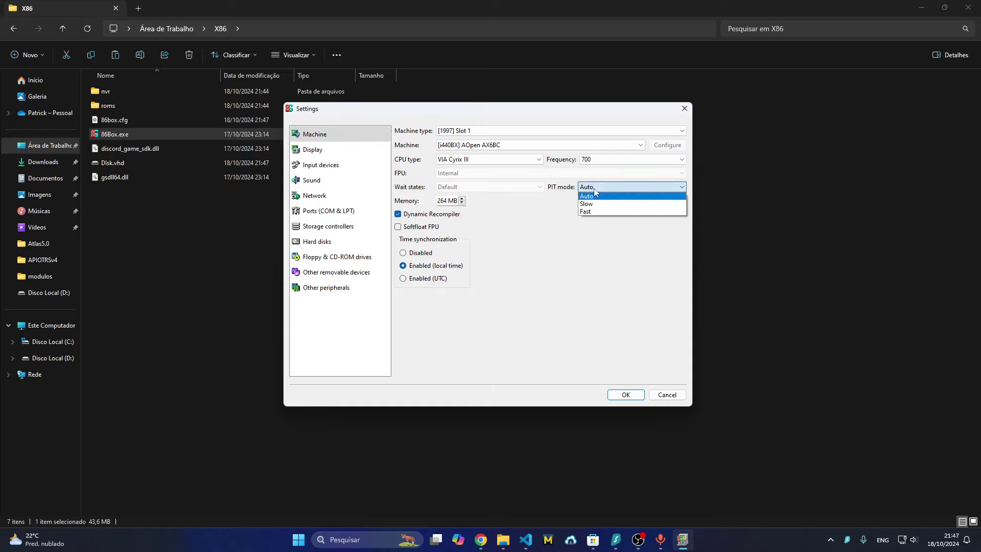
click(593, 188)
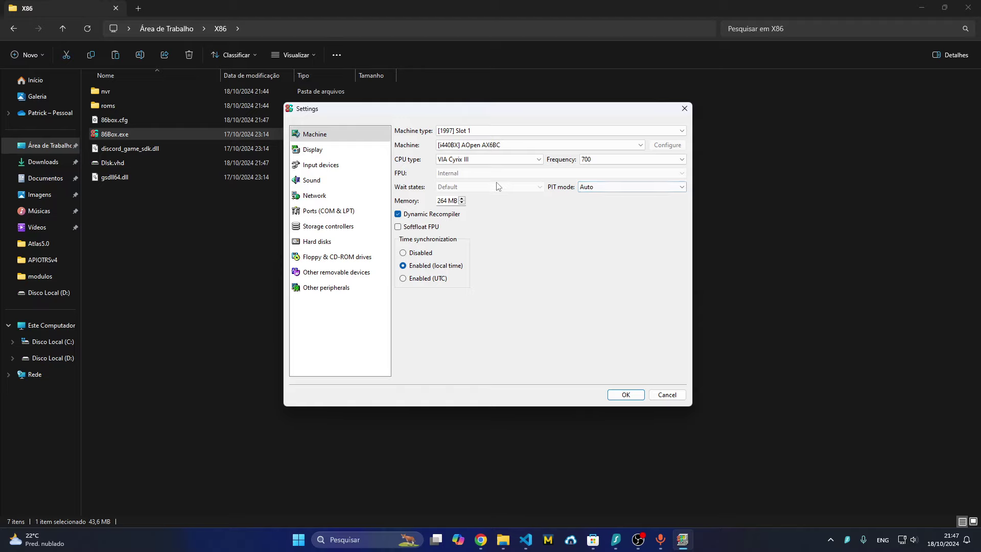
Step: Set the IDE 0:0 hard disk's speed to [2000] 7200 RPM and save the settings with a hard reset
click(327, 225)
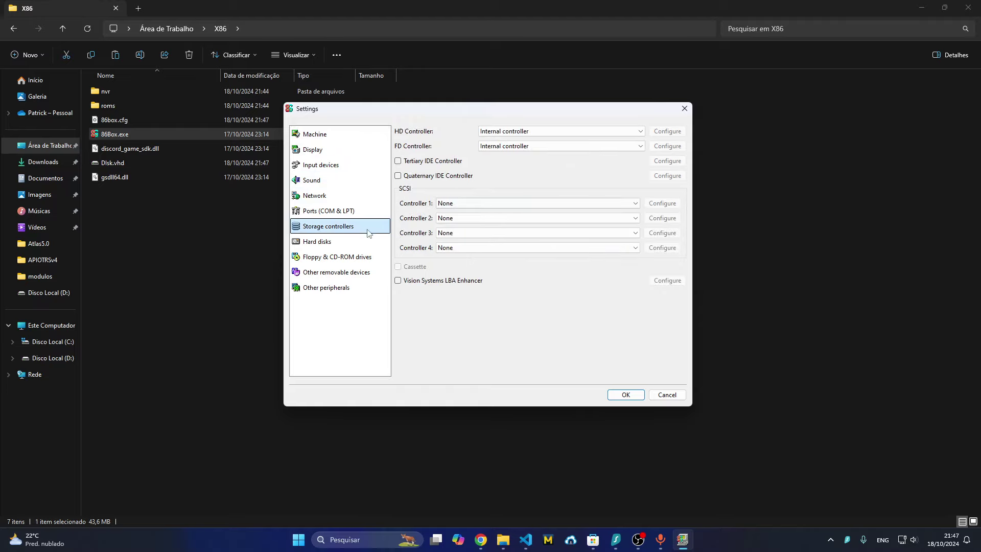
click(318, 241)
click(561, 153)
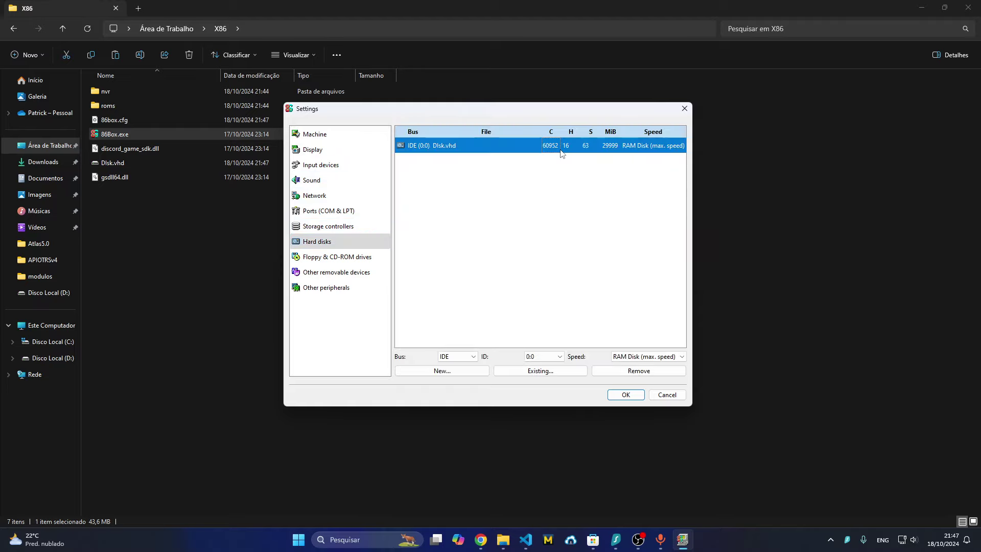
click(670, 357)
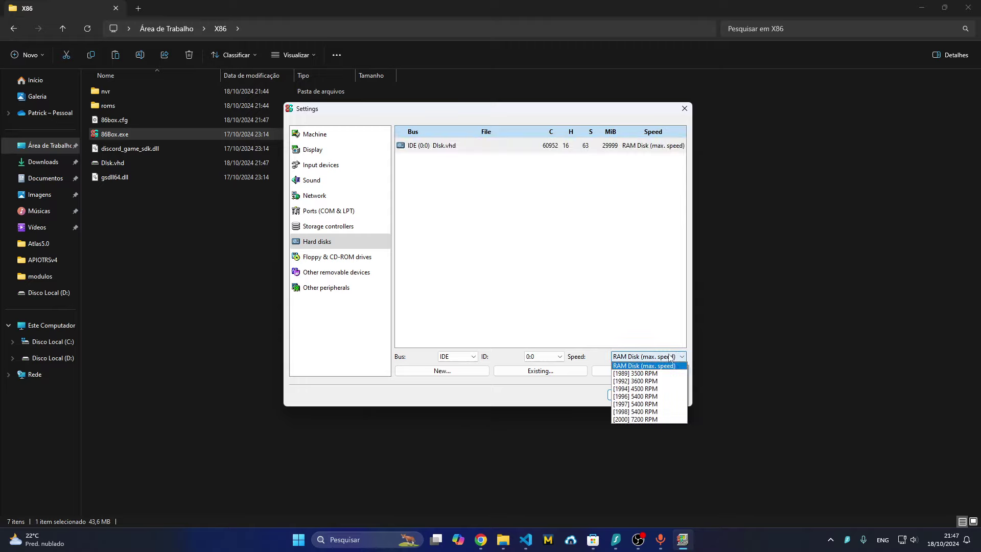
click(635, 419)
click(626, 395)
click(494, 282)
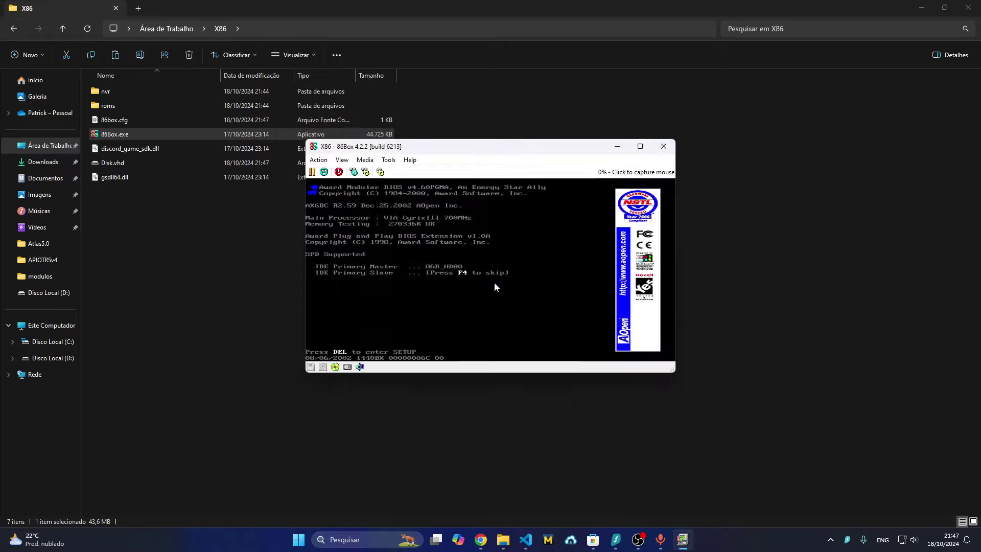
Step: Maximize the emulator, glance at the X86 folder's files and boot the machine from the hard disk
click(640, 146)
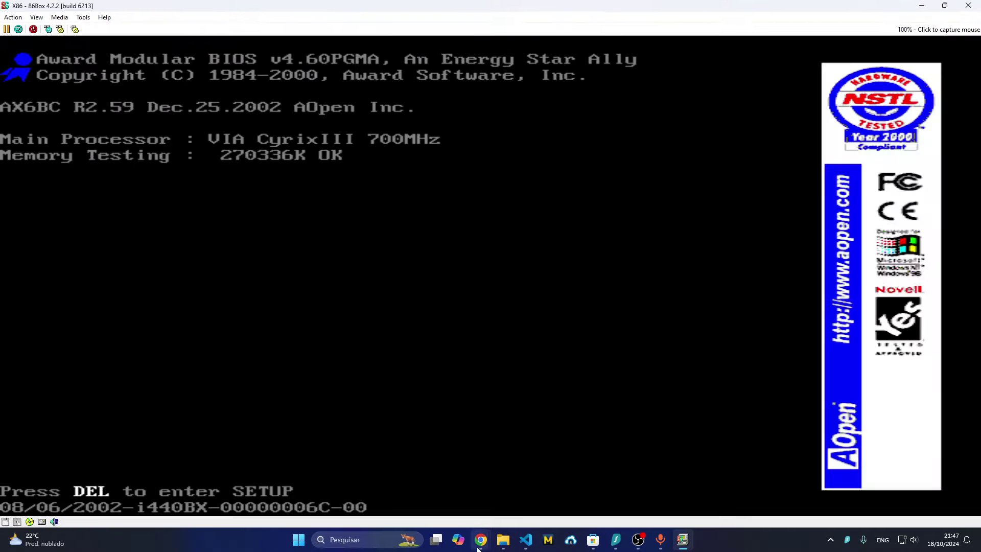
mouse_move(503, 539)
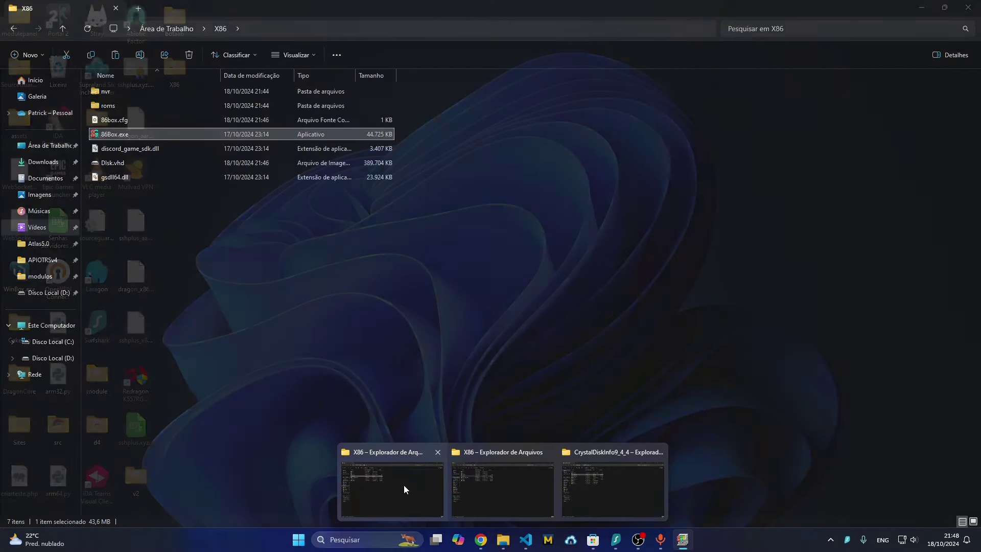
click(403, 485)
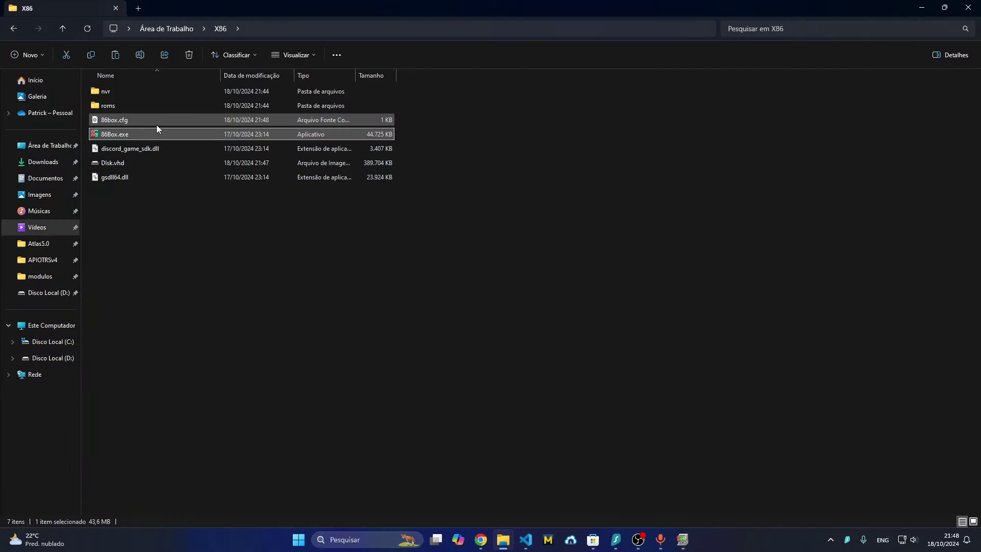
click(921, 8)
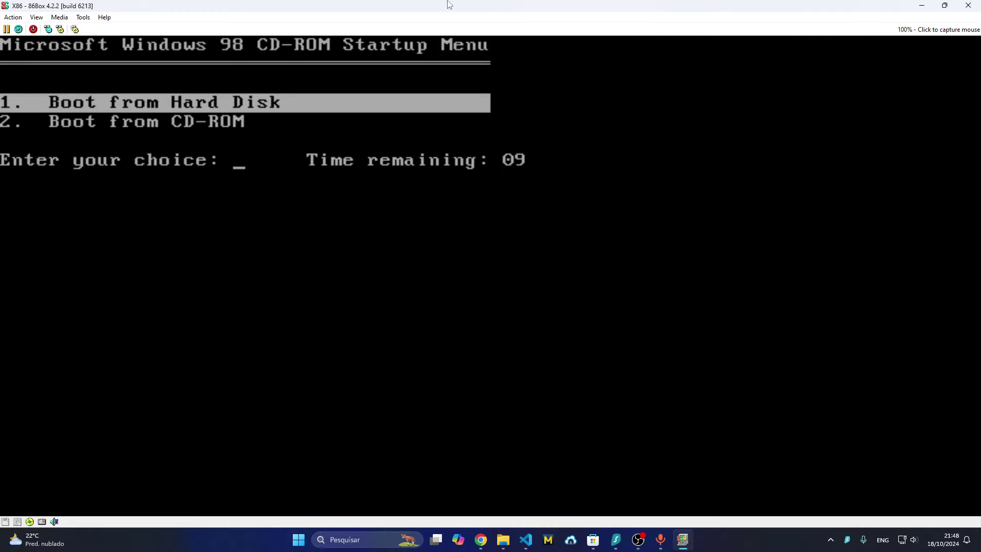
key(Return)
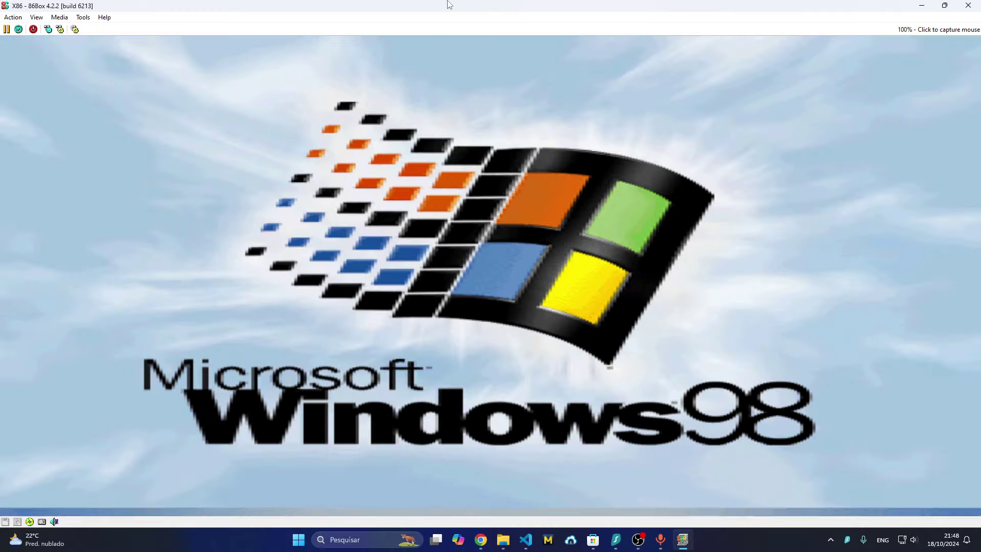
Step: Change the emulator's renderer to OpenGL (3.0 Core)
click(76, 18)
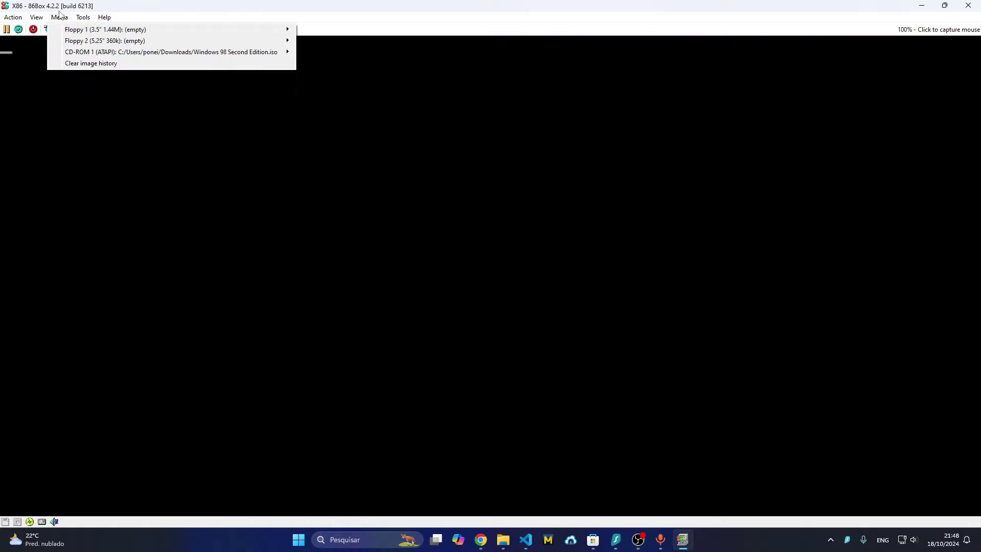
mouse_move(37, 20)
mouse_move(83, 18)
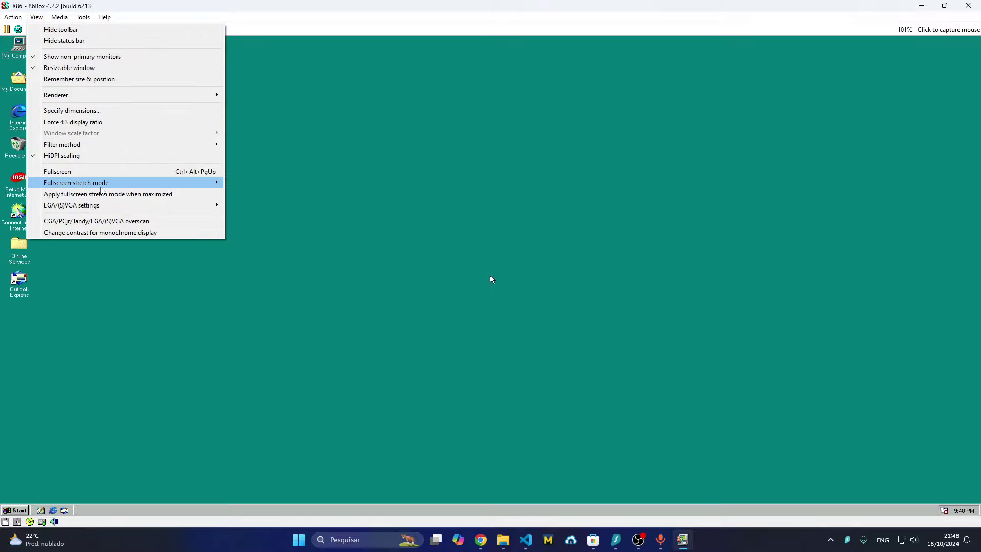
mouse_move(107, 207)
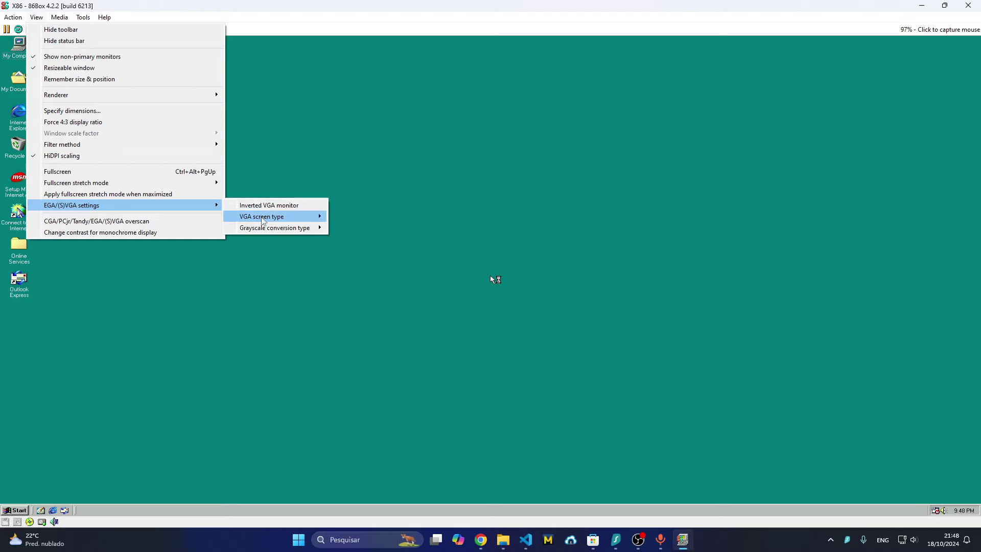
mouse_move(268, 218)
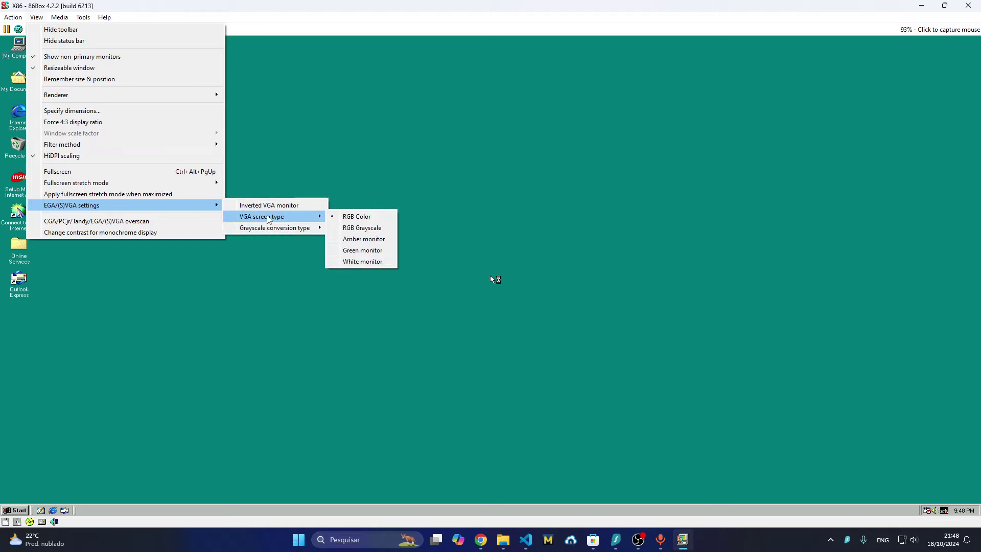
mouse_move(194, 185)
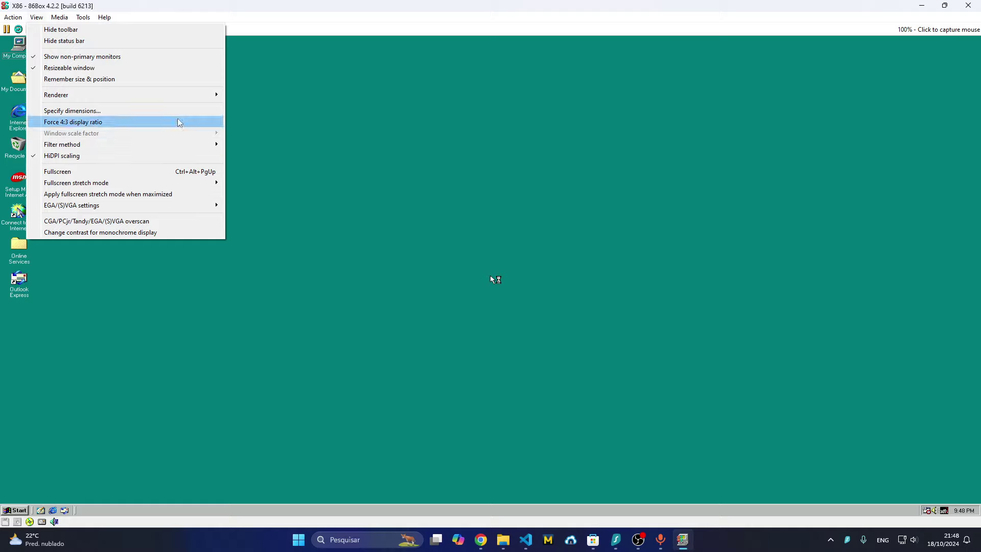
mouse_move(190, 99)
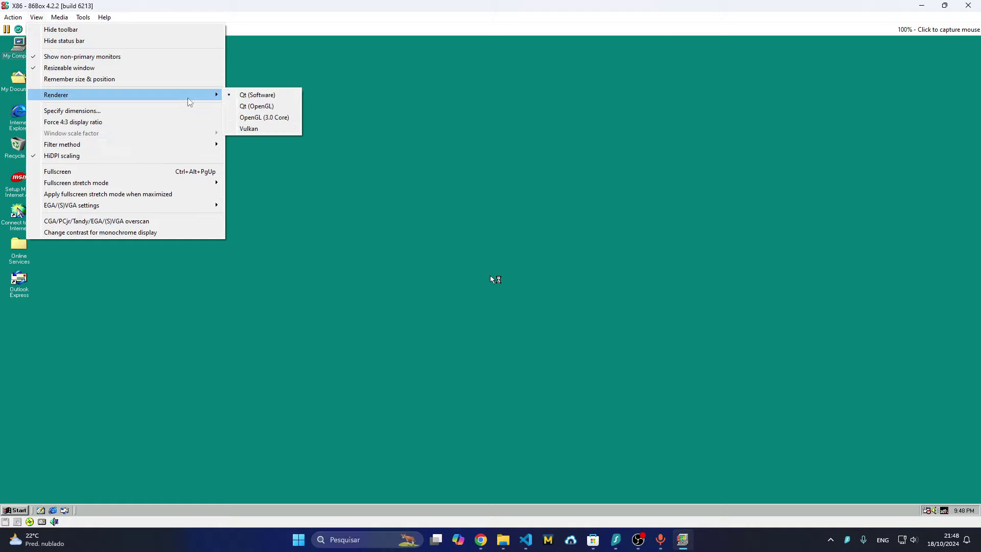
click(277, 121)
click(36, 17)
click(247, 3)
Step: Start 3DMark 99 Max in the emulated Windows 98 and release the captured mouse
click(762, 228)
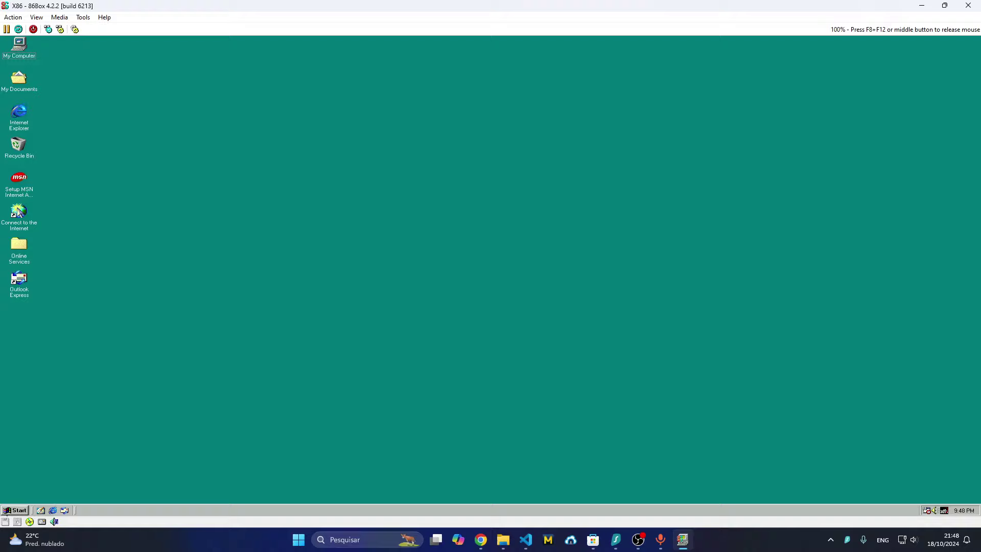
click(15, 510)
mouse_move(72, 382)
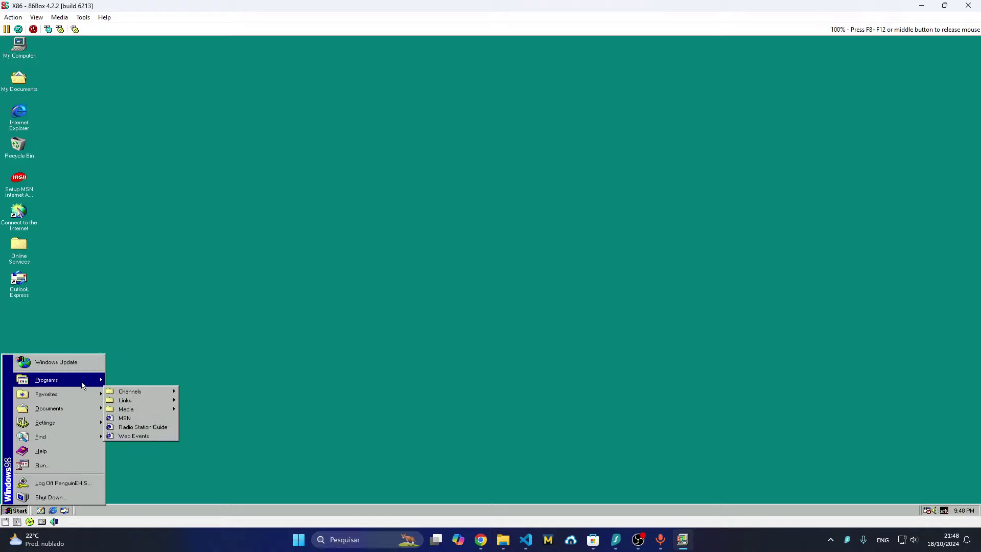
mouse_move(143, 384)
click(208, 389)
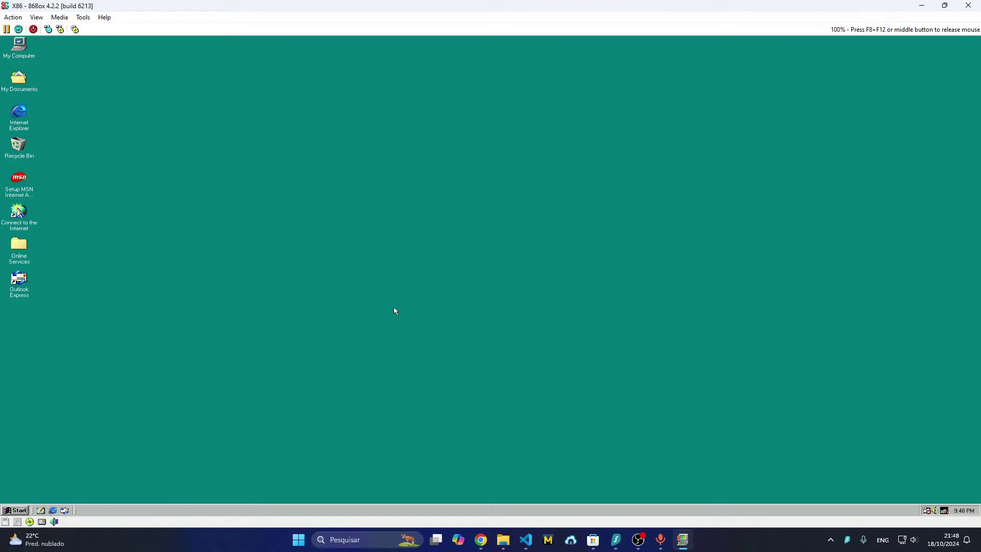
key(F8+F12)
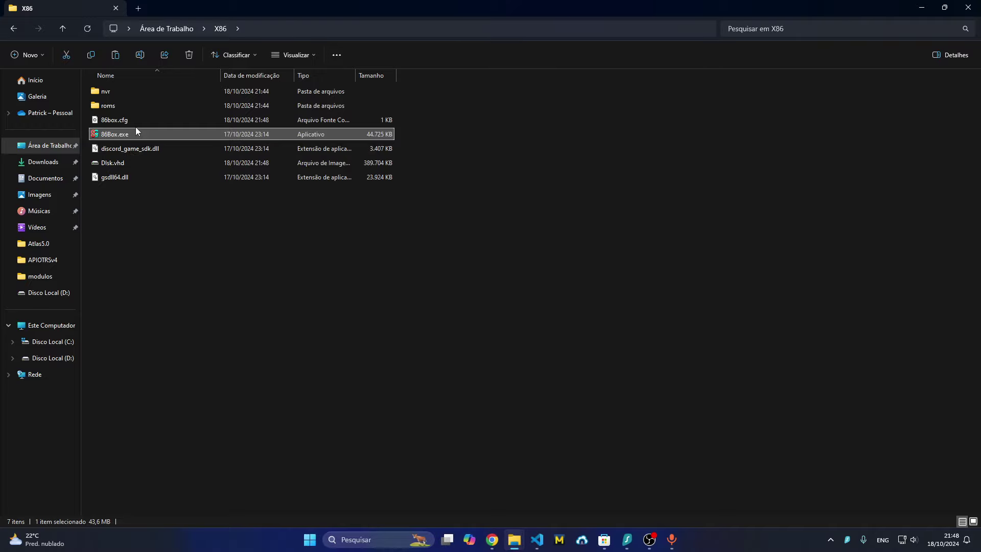
Step: Check the nvr folder, return to the X86 folder and relaunch 86Box.exe
double_click(115, 93)
click(219, 29)
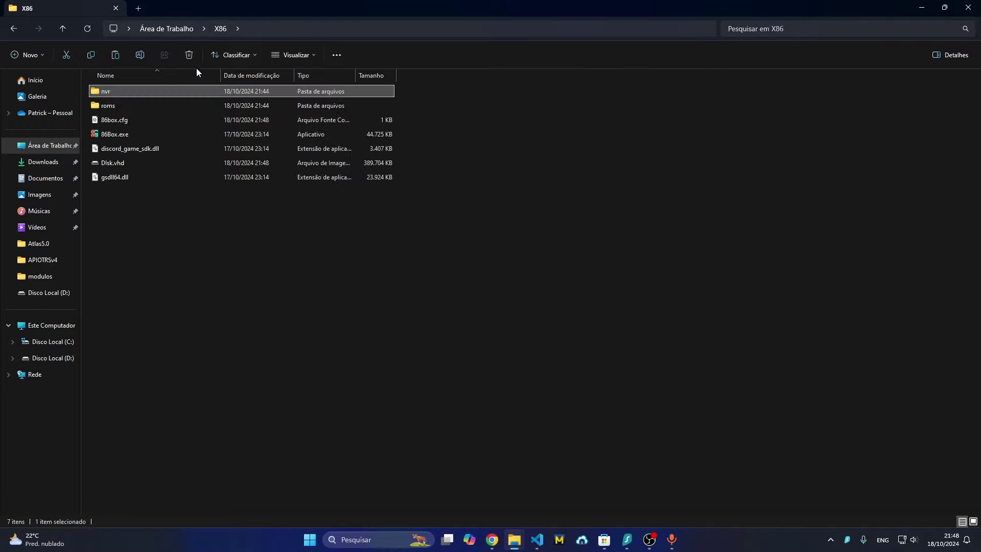
double_click(156, 133)
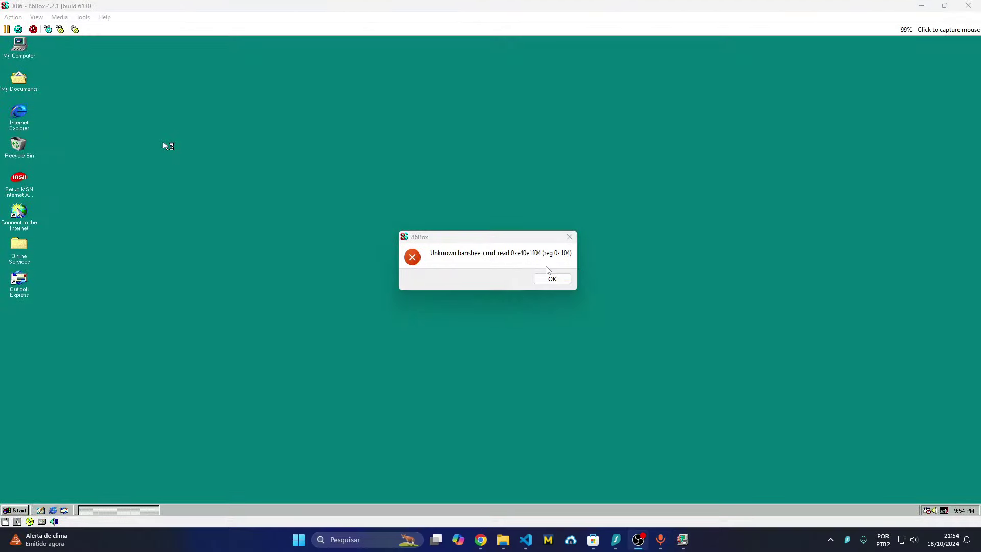
Step: Dismiss the emulator error, relaunch 86Box.exe in a maximized window and boot it from the hard disk
click(568, 279)
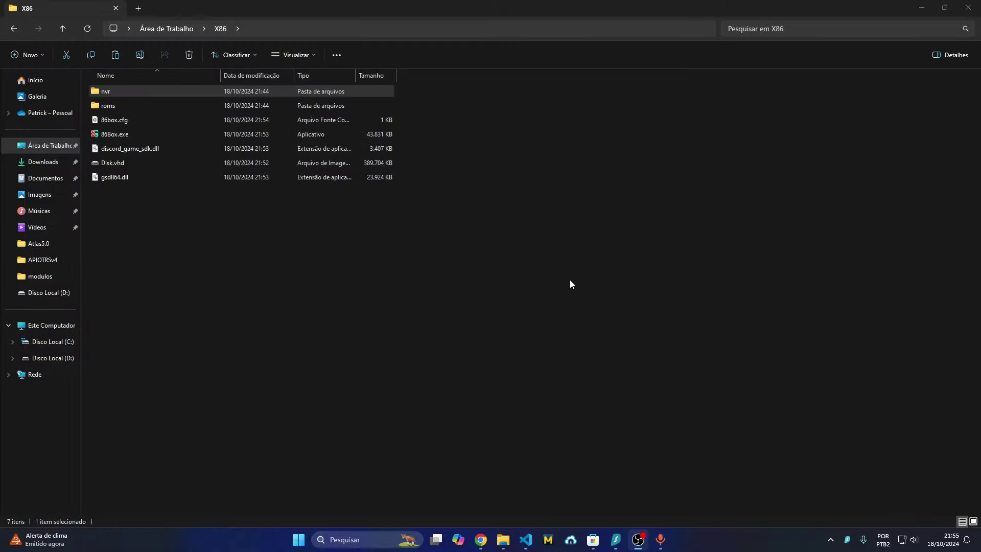
double_click(149, 133)
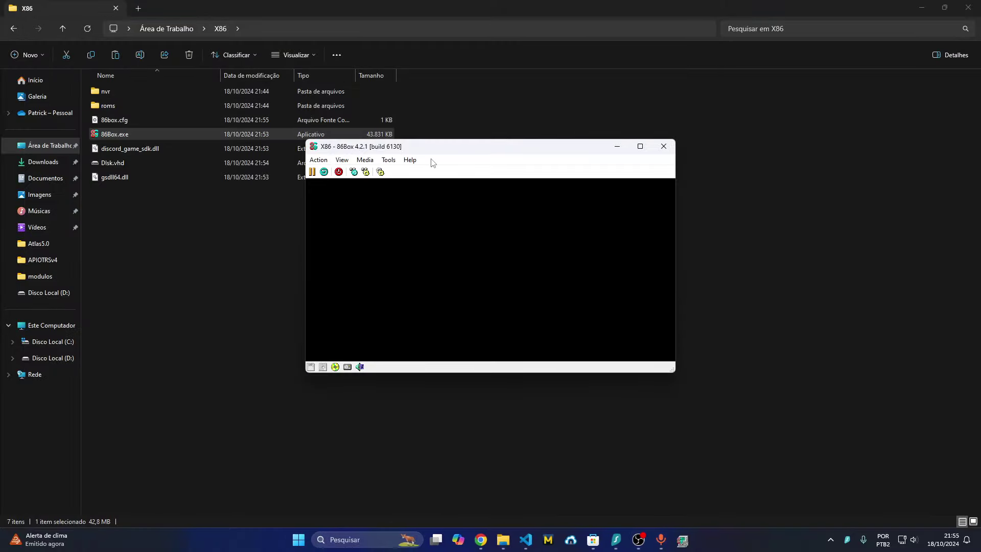
click(636, 148)
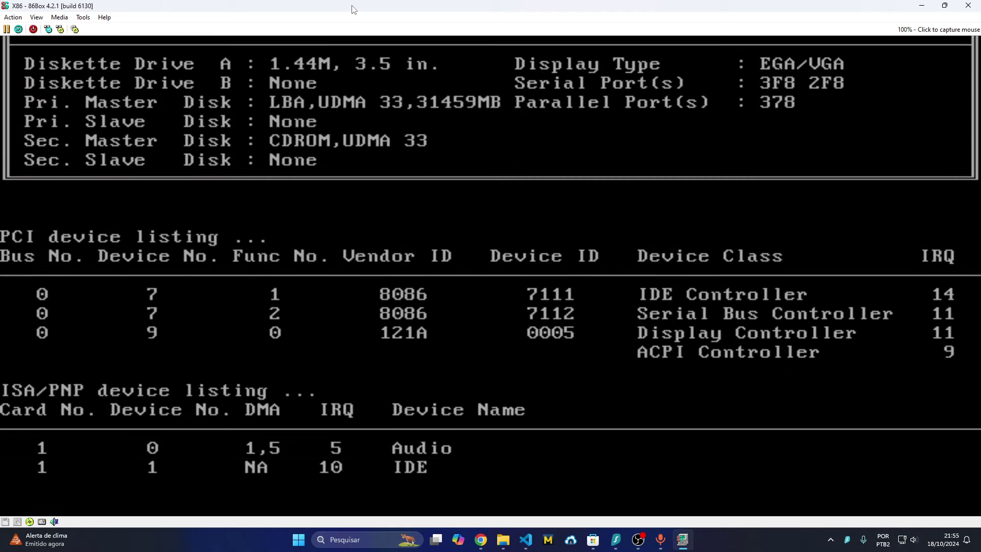
key(Return)
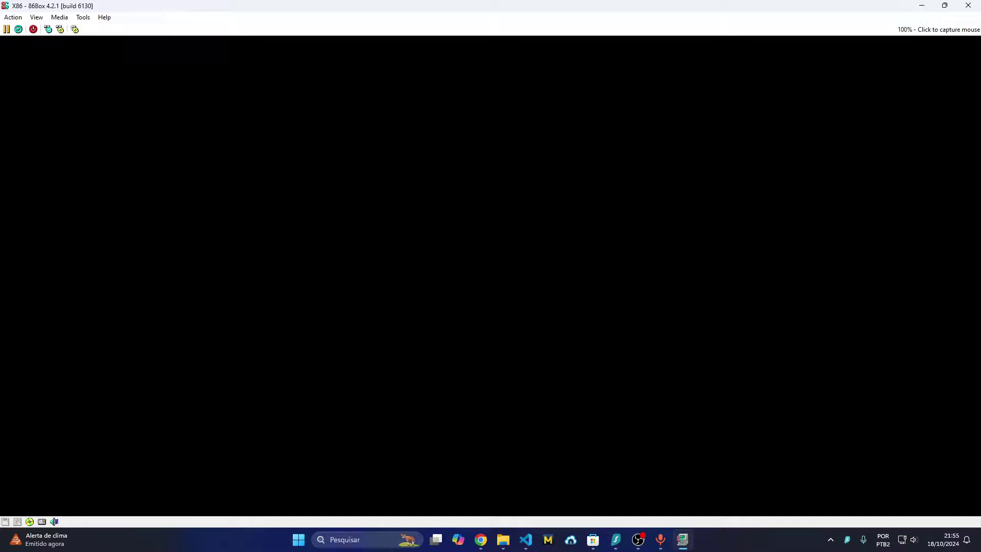
mouse_move(475, 544)
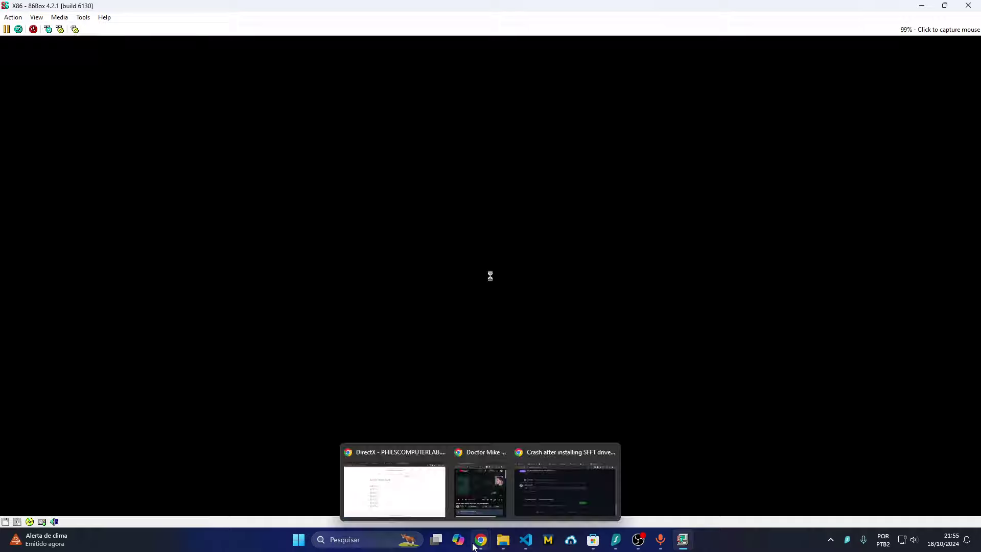